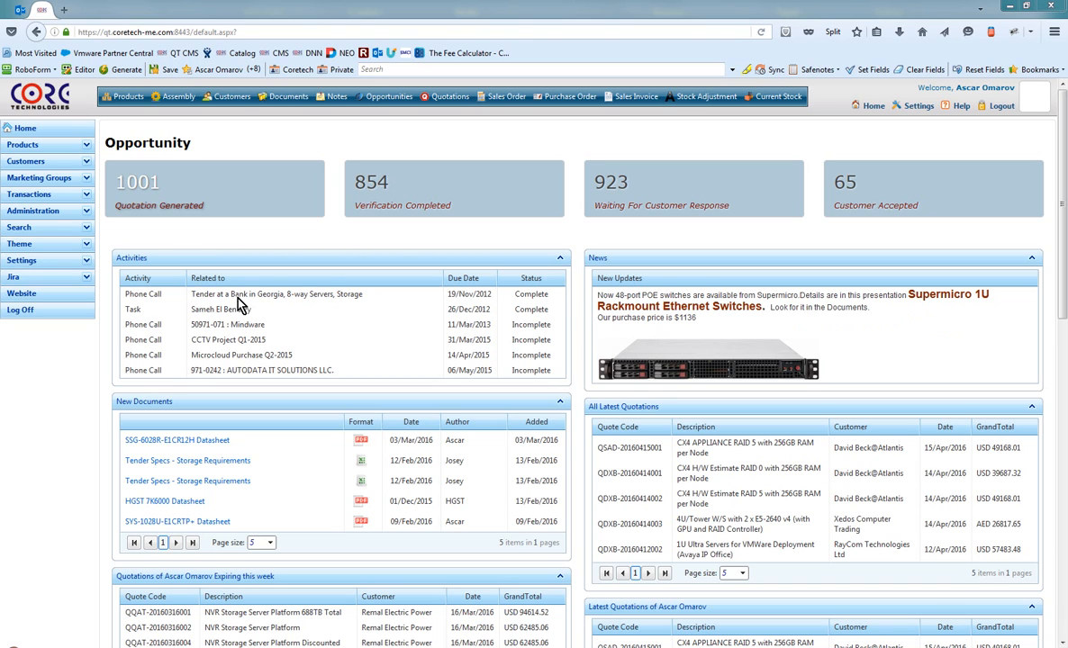
Step: Create a new product record in the product master and set its vendor to Supermicro (CTI)
left_click(126, 97)
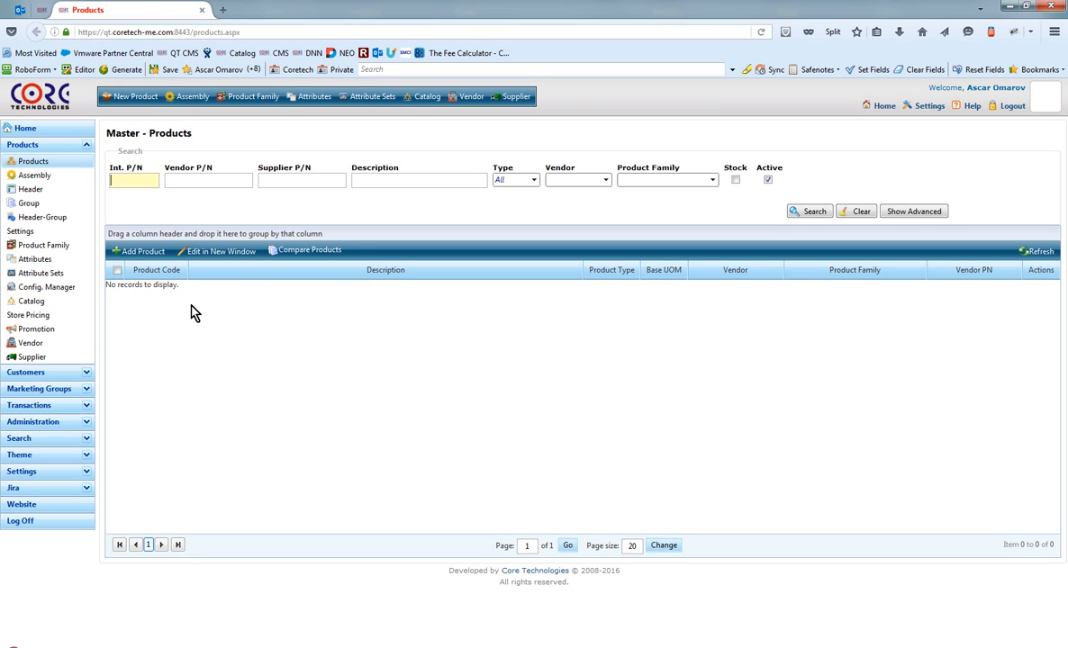
left_click(147, 256)
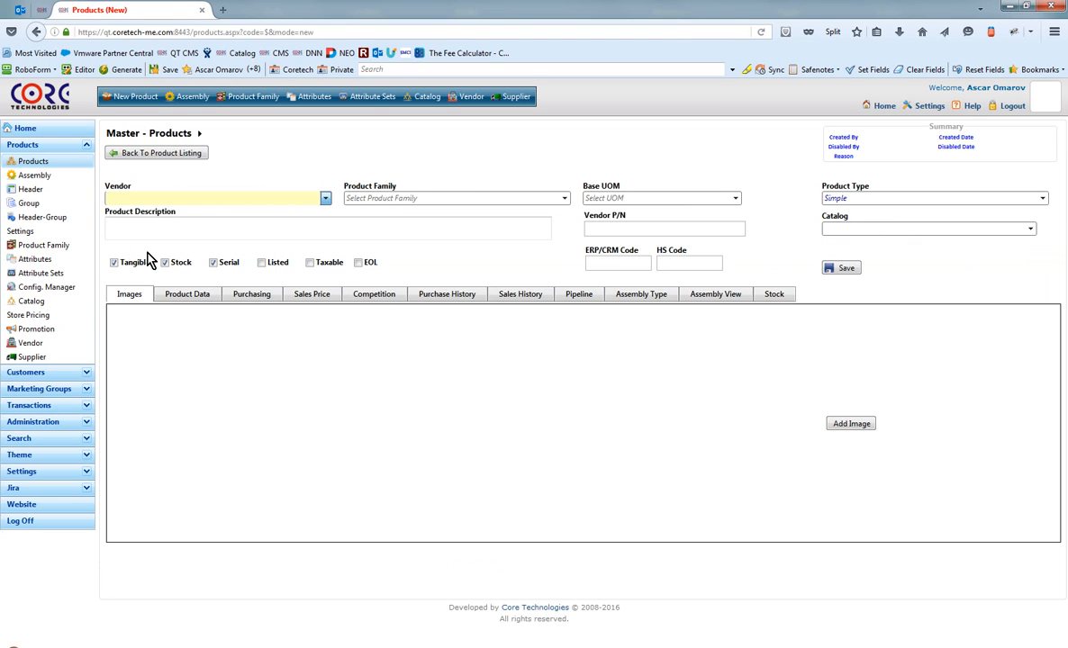
type("sup")
key("Down")
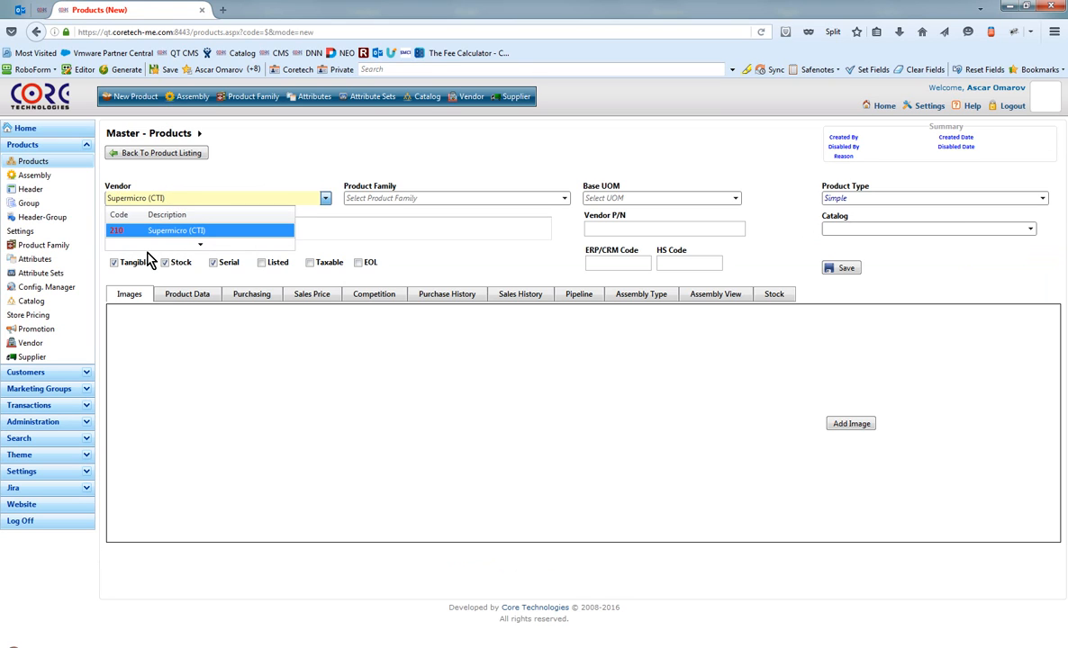
key("Tab")
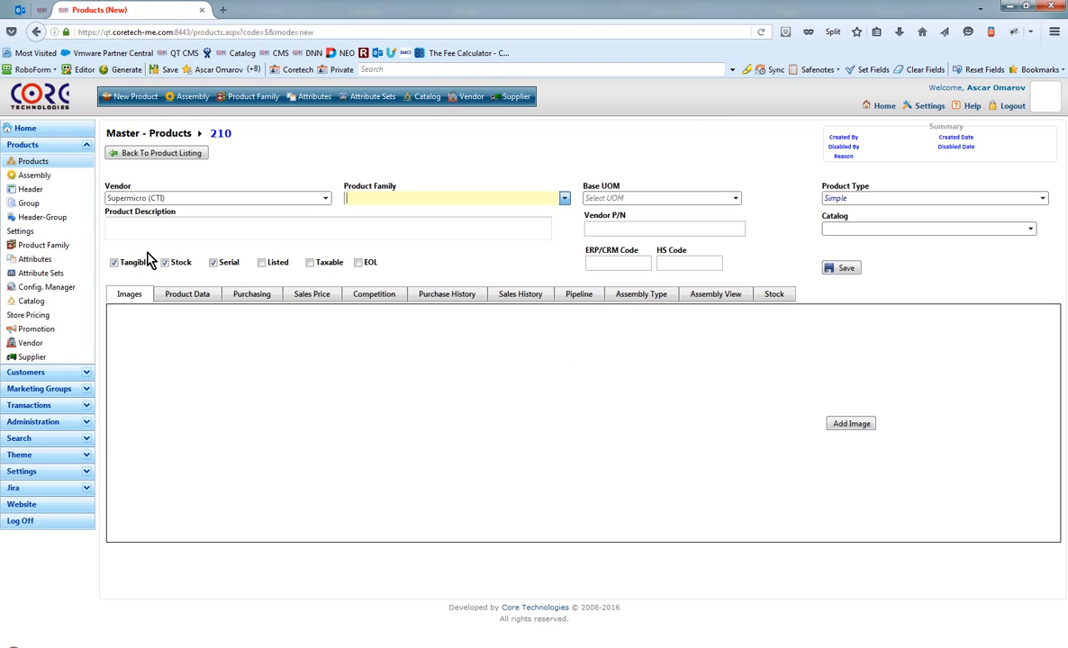
Step: Set the product family to 997 Server Customization Services and the product type to Configurable
key("Down")
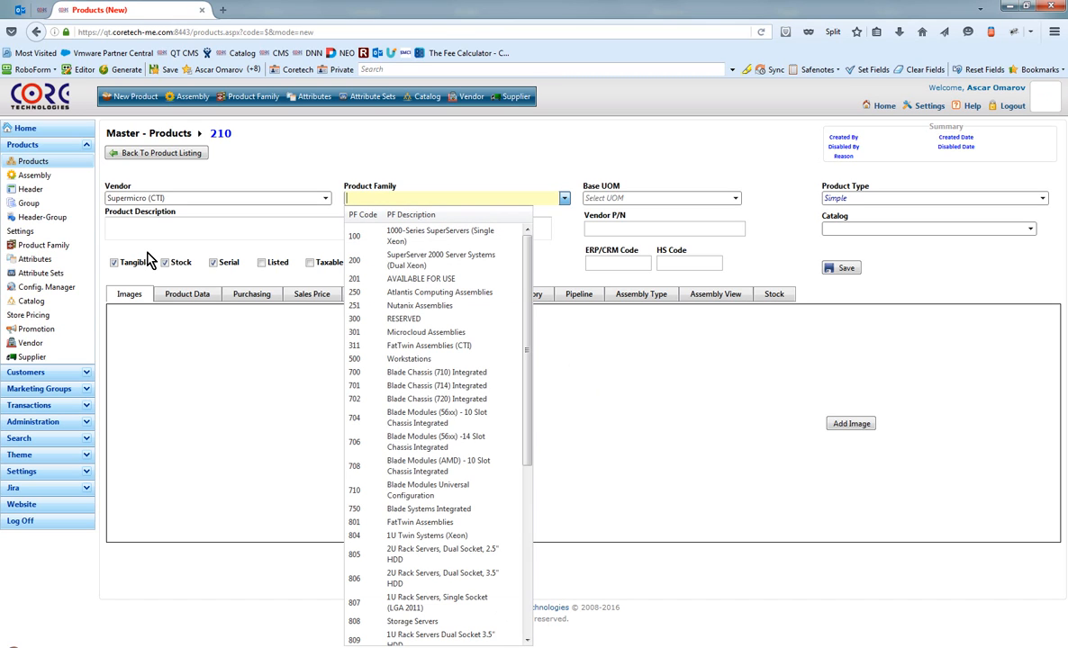
type("997")
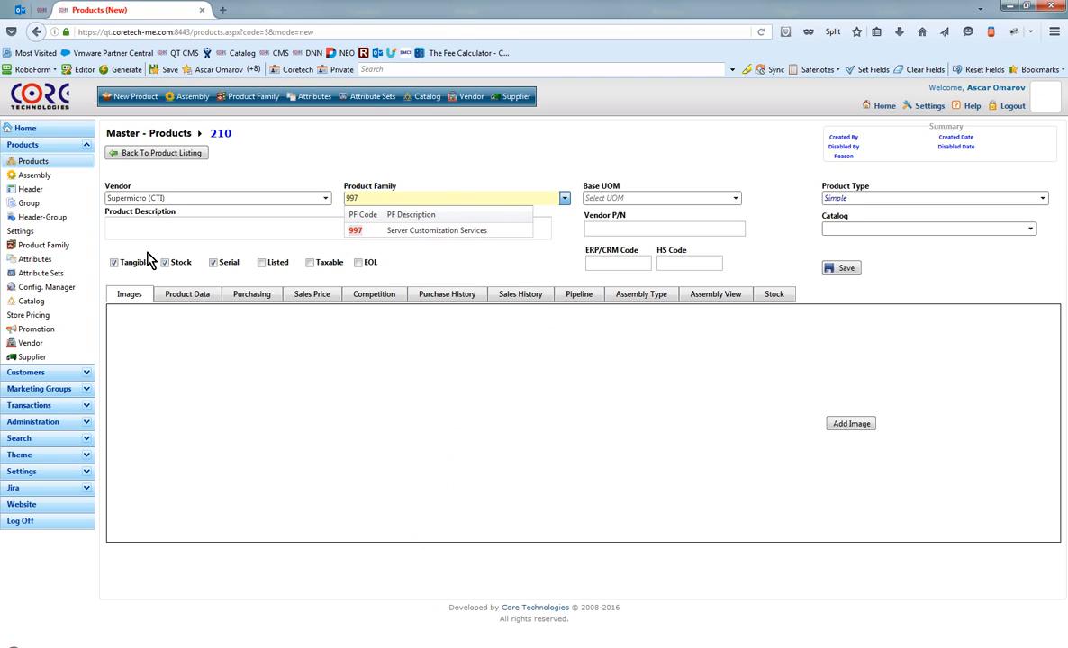
key("Down")
key("Tab")
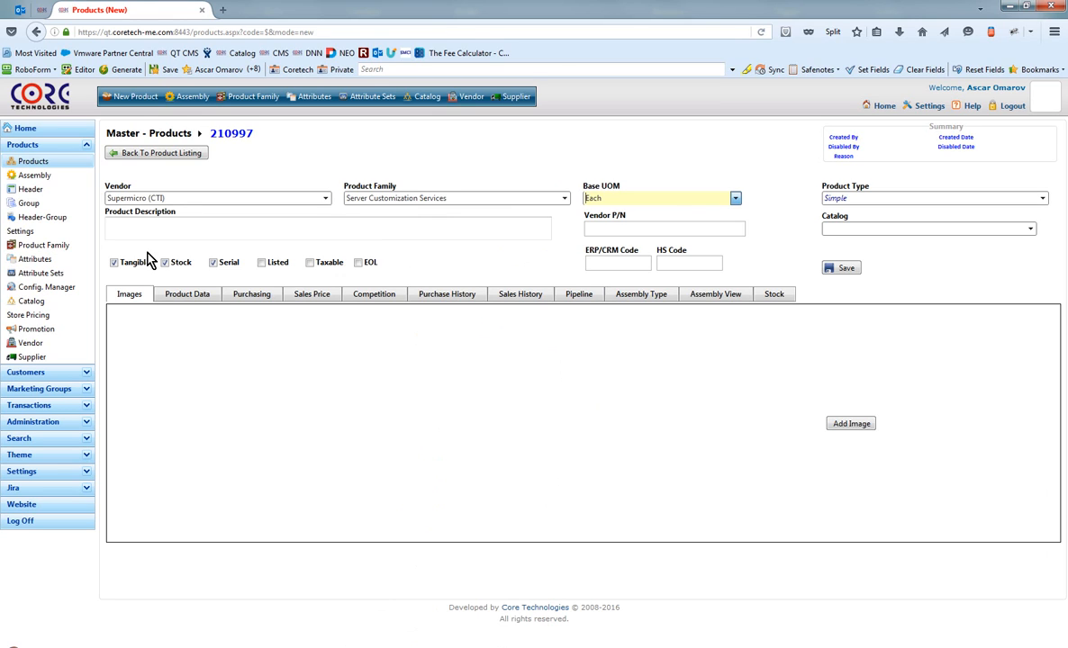
key("Tab")
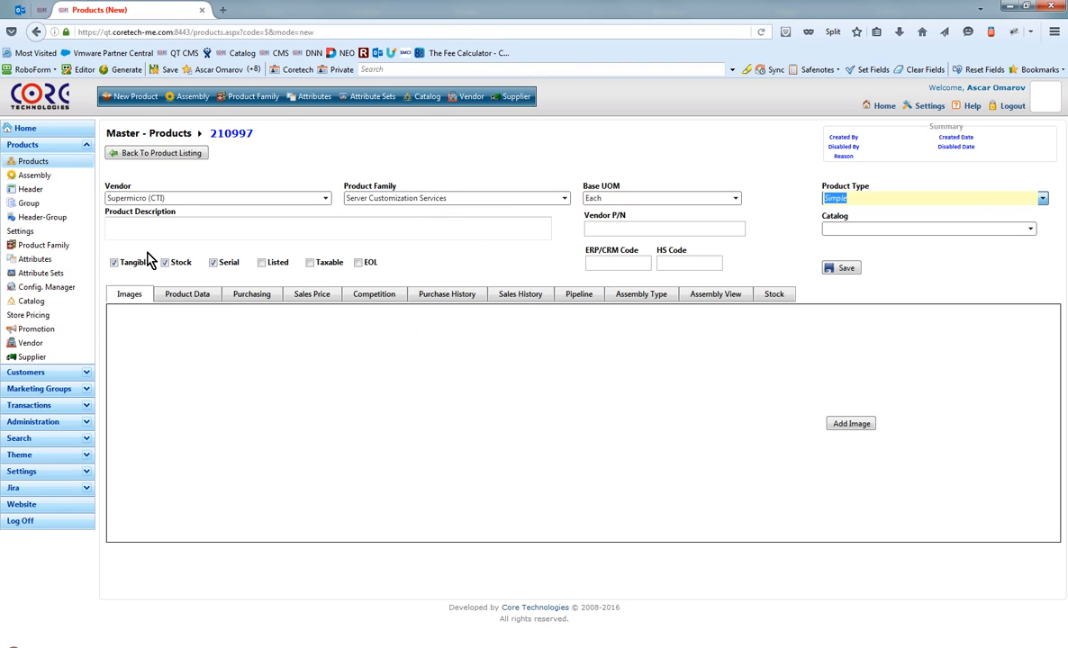
key("alt+Down")
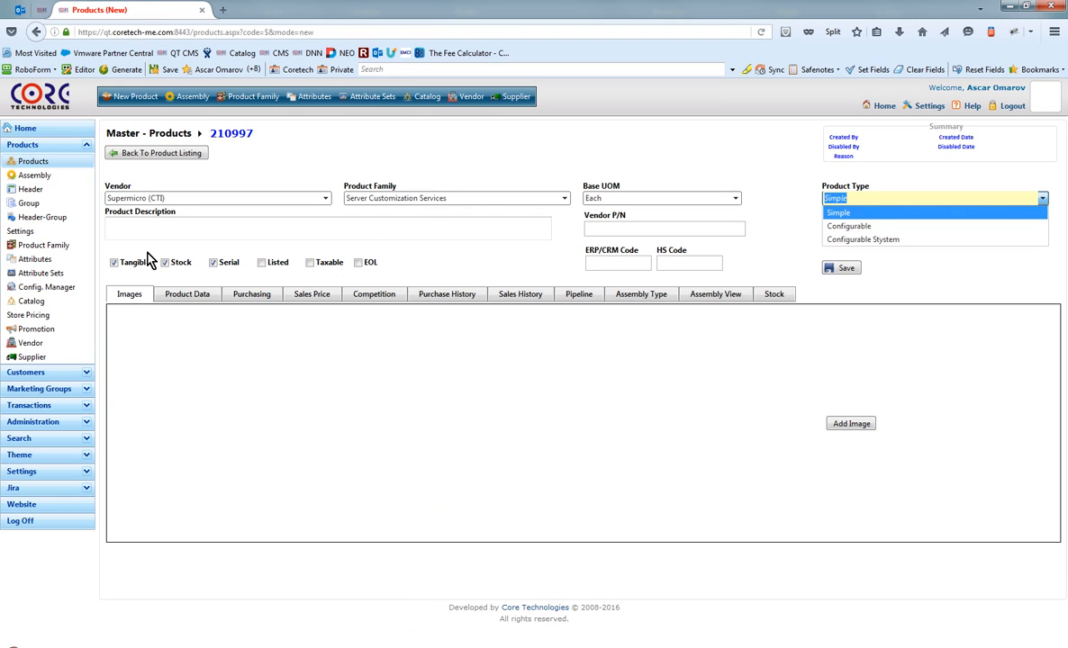
key("Down")
key("Tab")
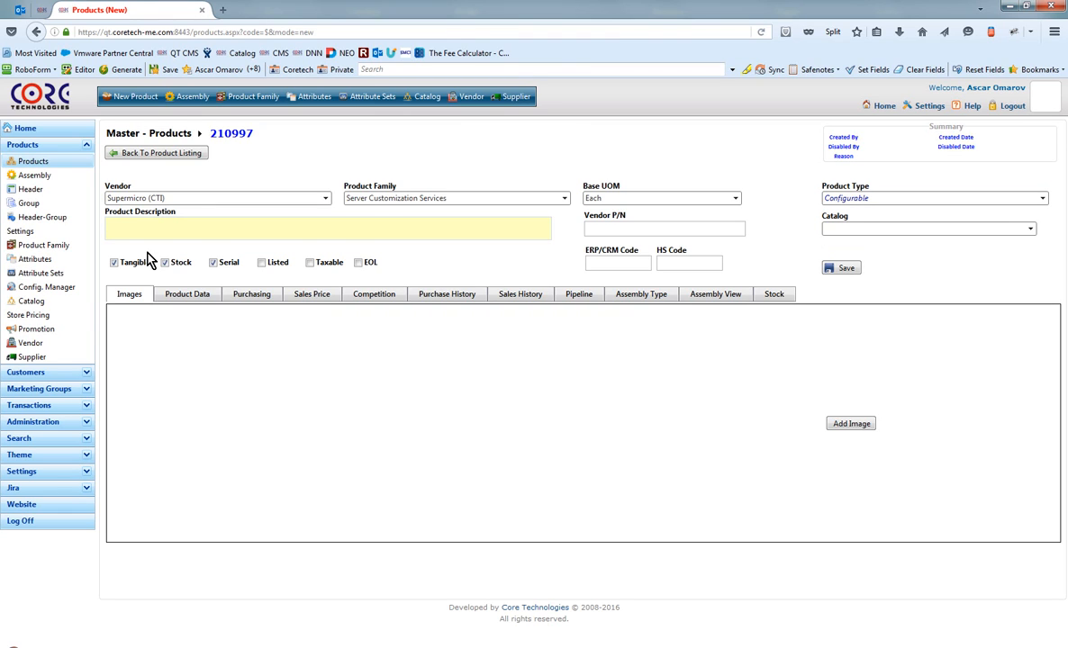
Step: Save the product with the description SYS-1028U-E1CR4+ and the vendor part number SYS-1028U-E1CR4+A
type("SYS-1028U-E1CR4+")
key("ctrl+a")
key("ctrl+c")
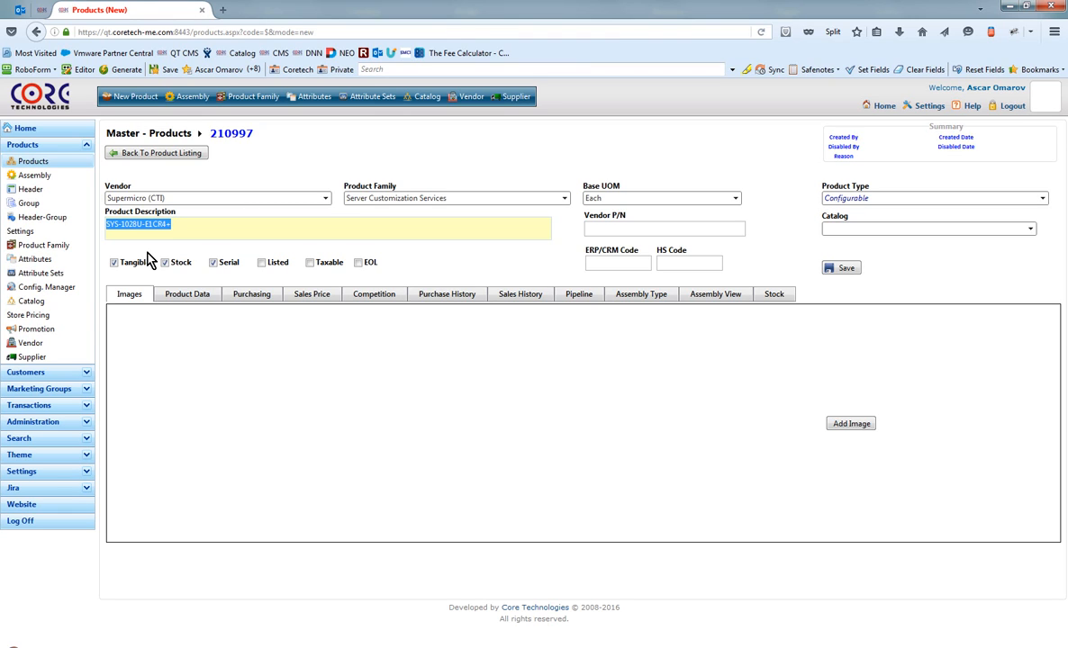
key("Tab")
key("ctrl+v")
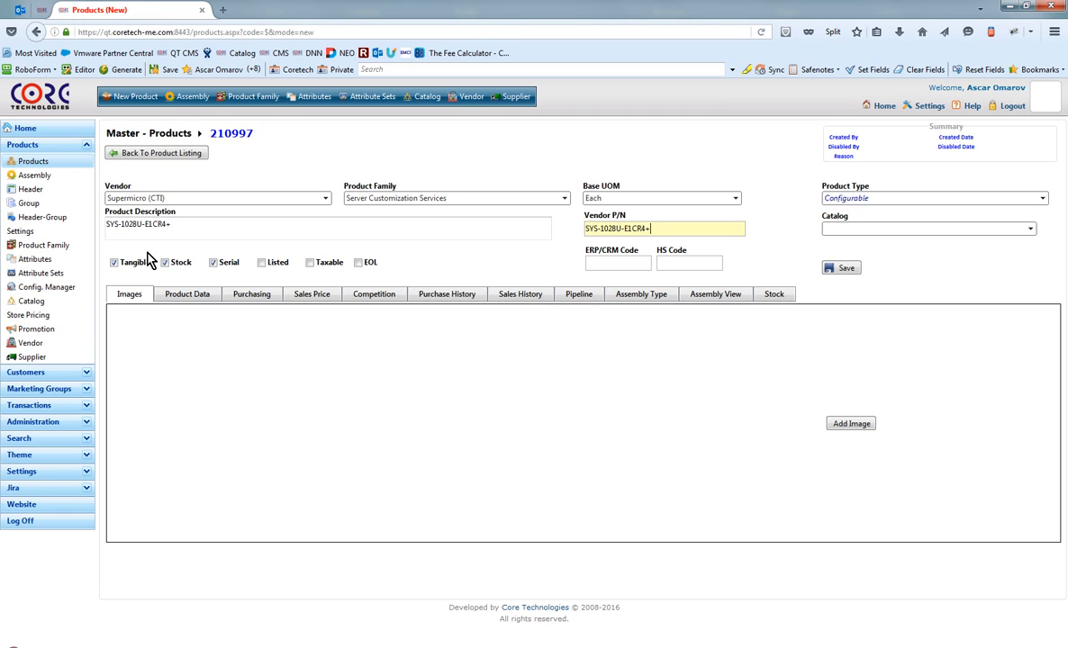
type("A")
key("Tab")
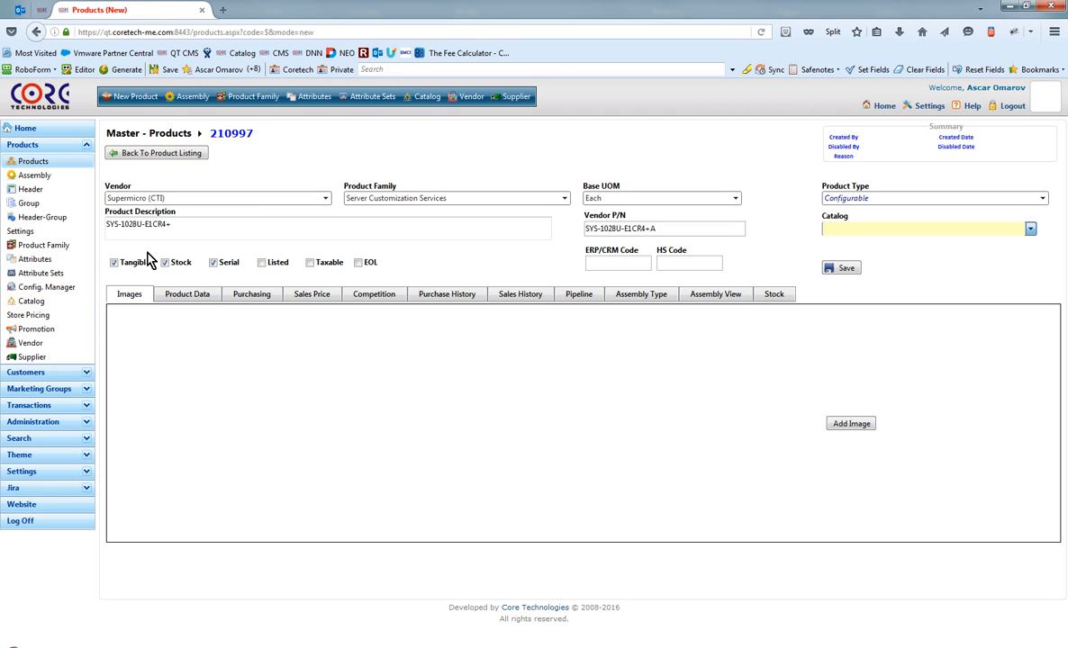
key("Tab")
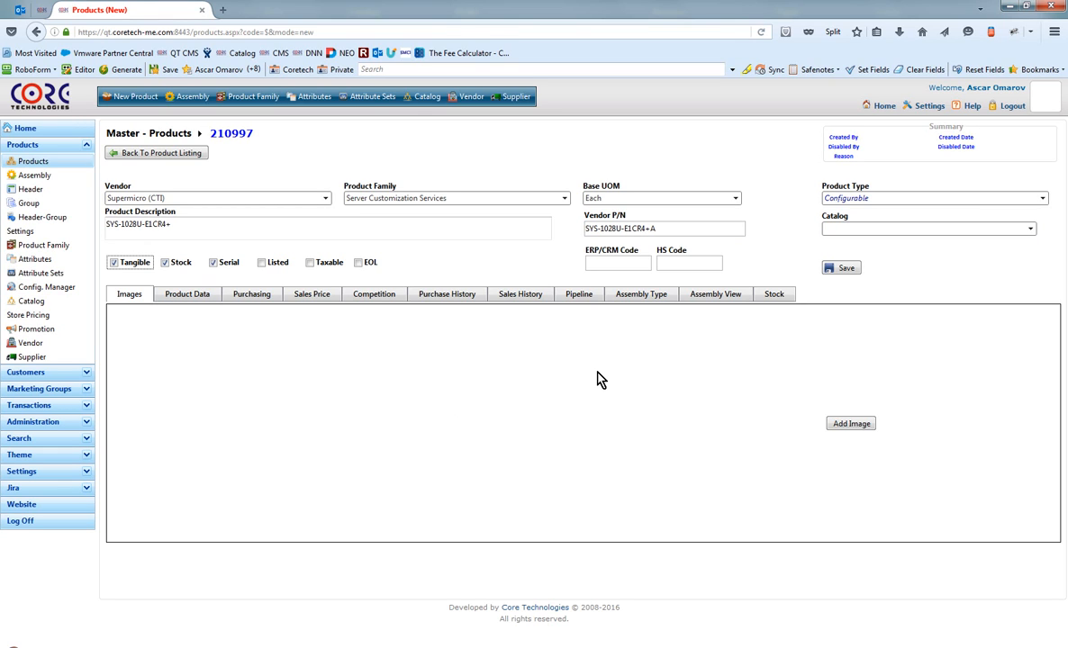
left_click(843, 268)
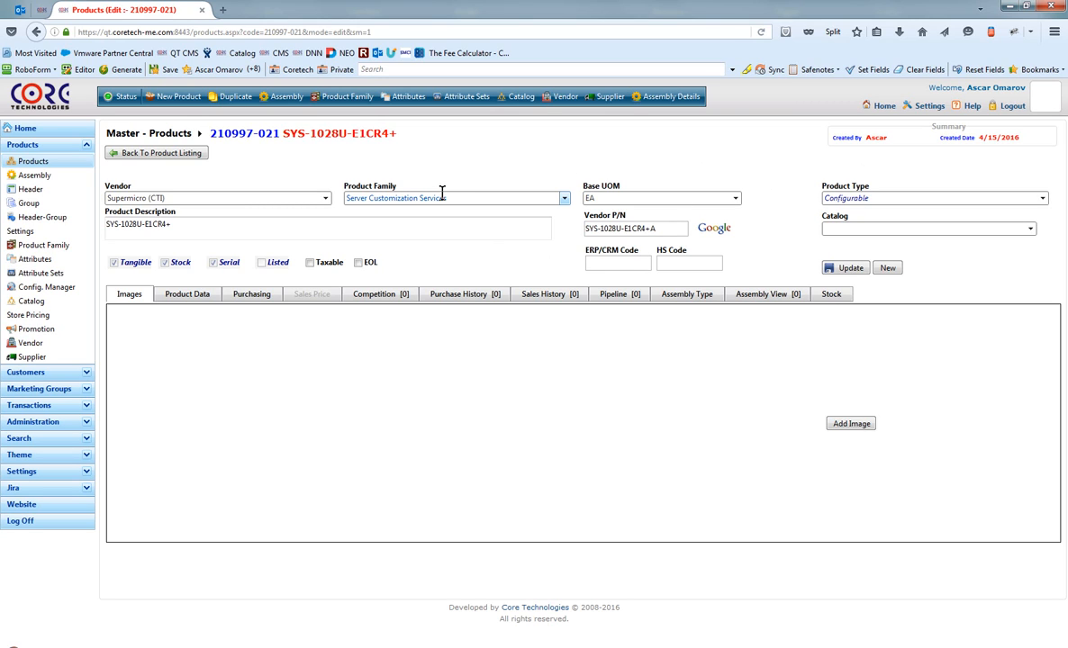
Step: Go from the product's assembly details to the assembly listing and search for assembly code 210997-021
left_click(662, 99)
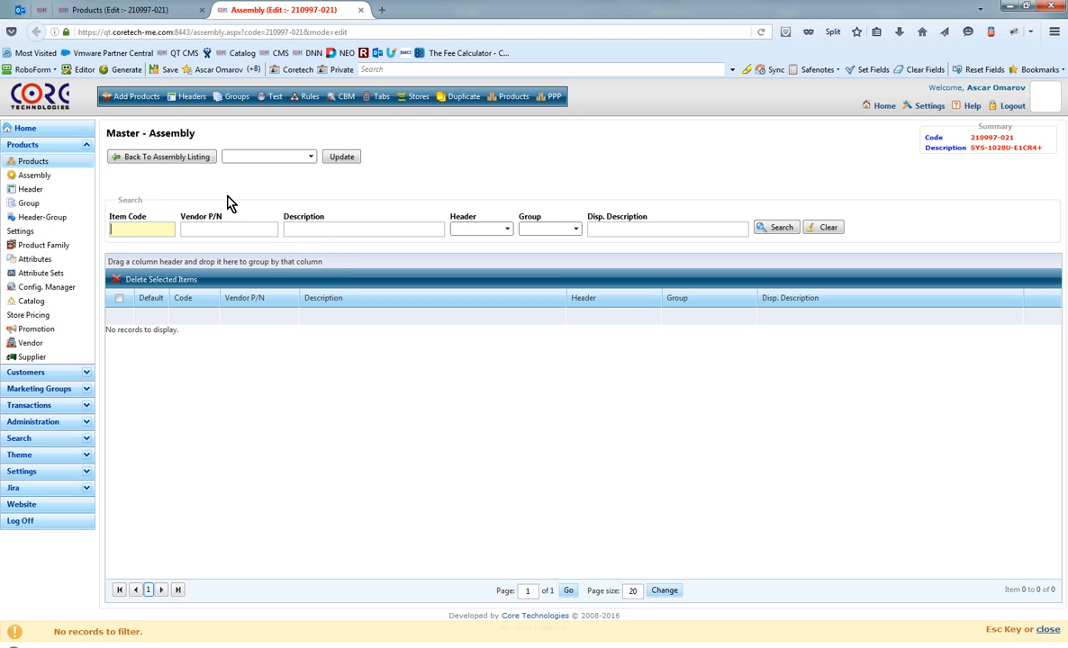
left_click(185, 158)
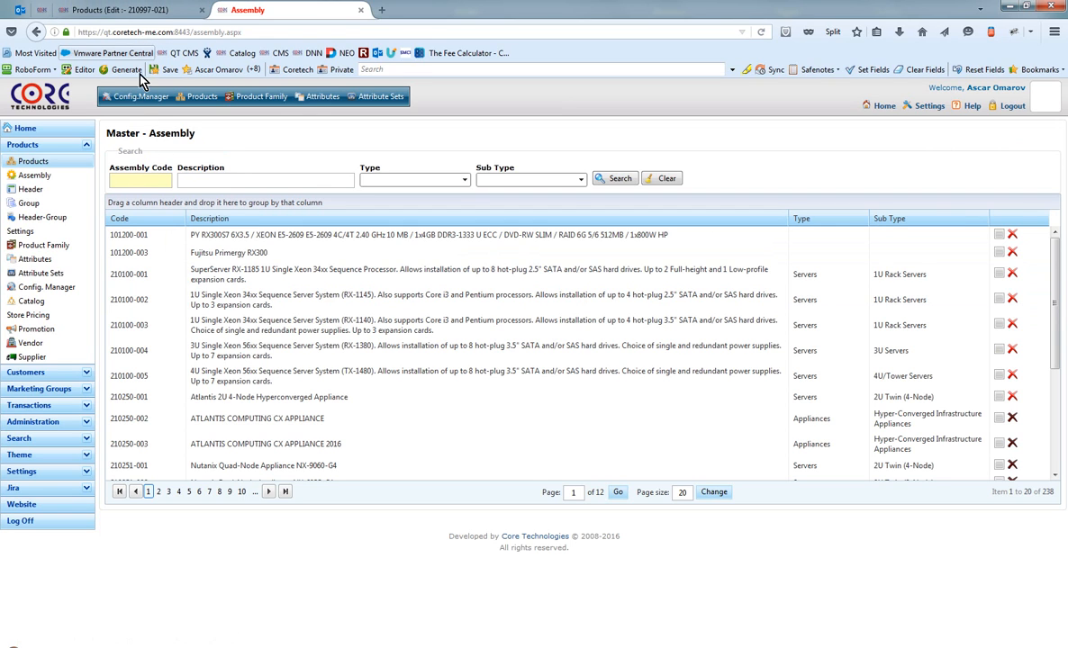
type("210997-021")
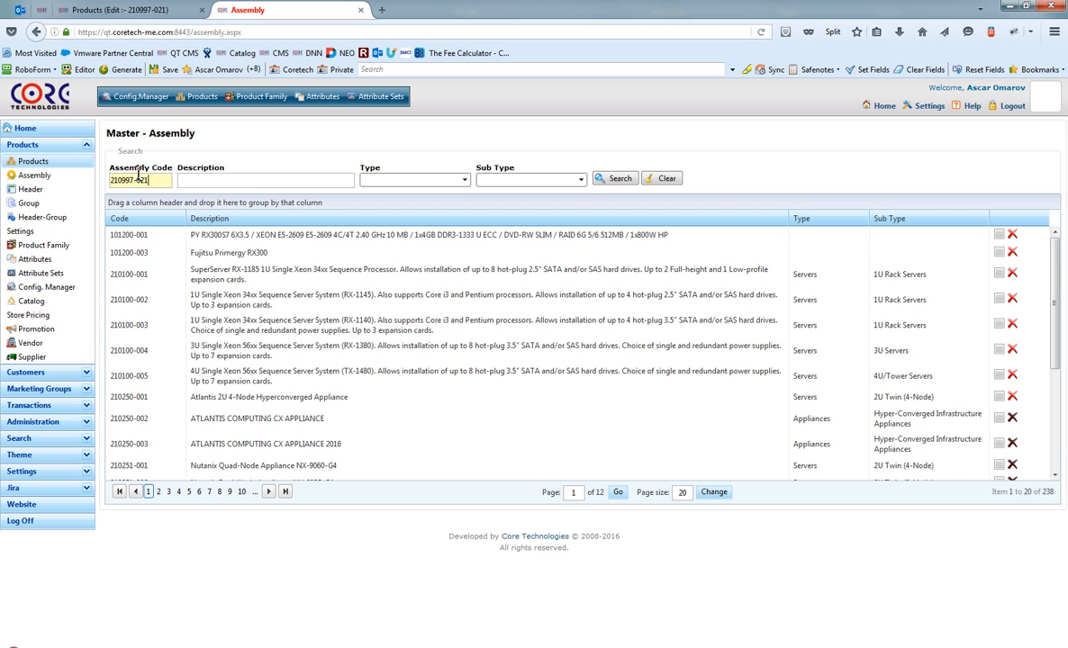
key("Return")
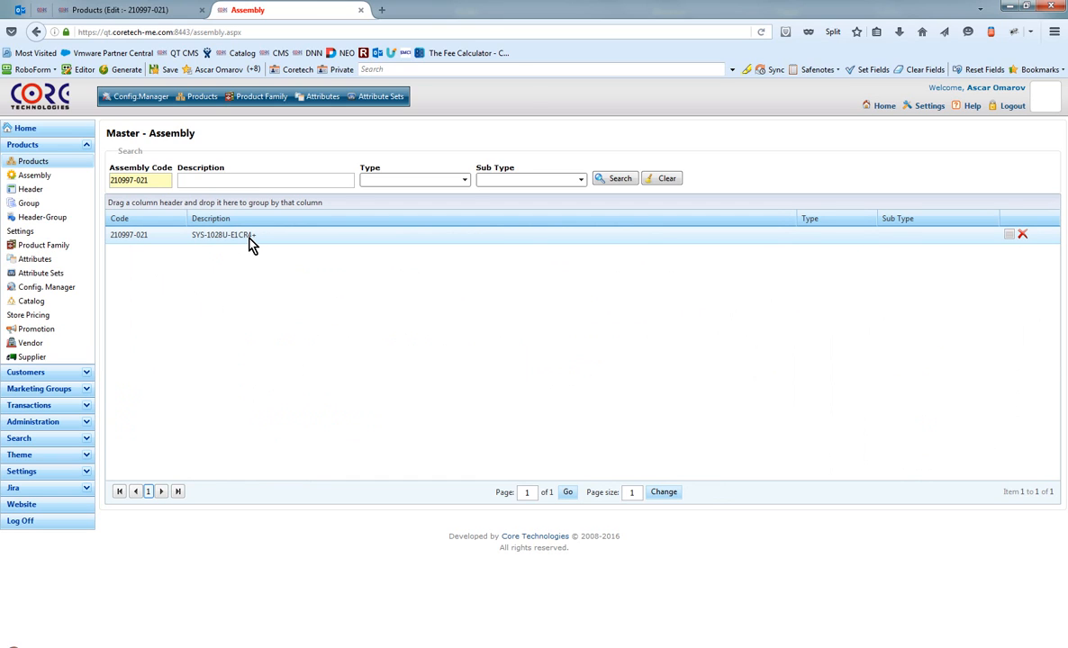
Step: Search the assemblies by the description sys-1028u-e1cr4+ instead and open assembly 210997-021, dismissing the Windows color scheme prompt
left_click(667, 180)
left_click(285, 182)
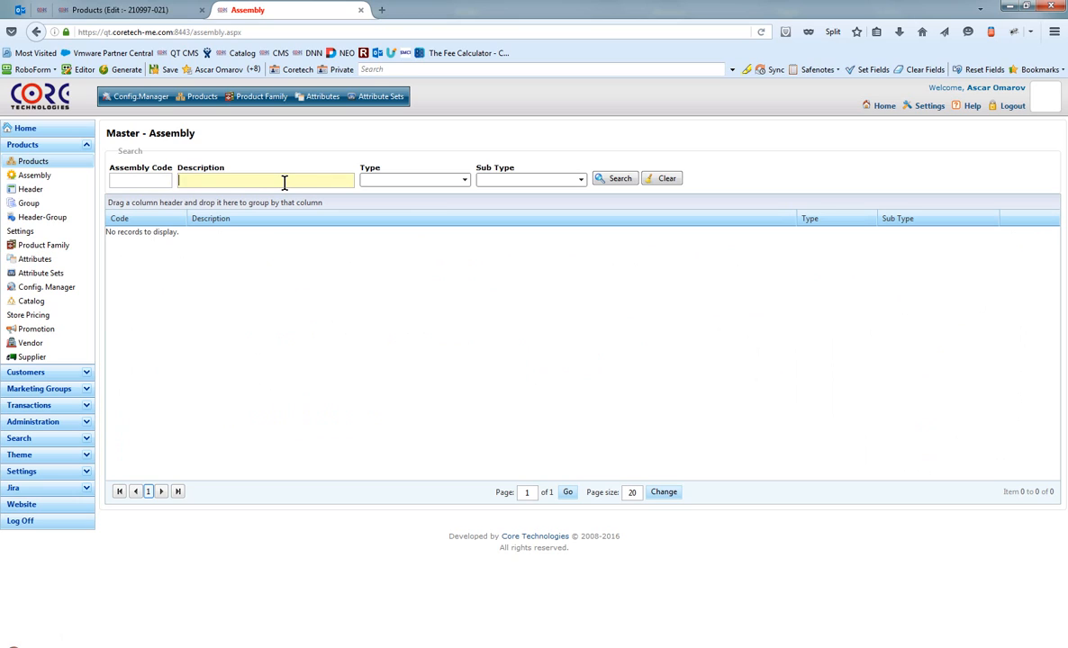
type("sys-1028u-e1cr")
type("4+")
left_click(616, 179)
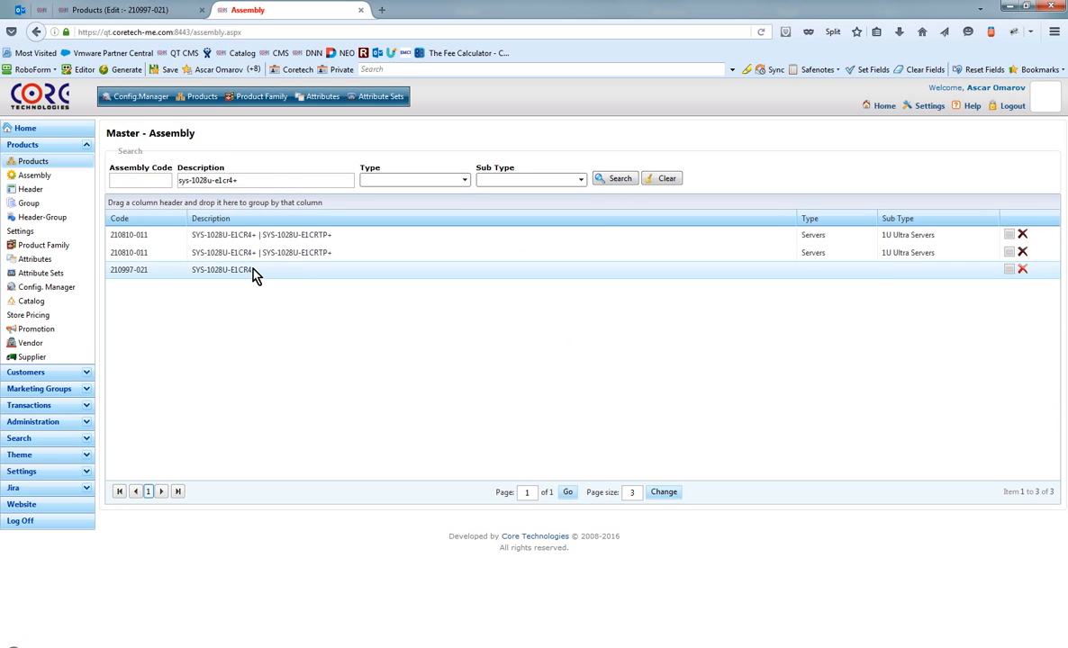
left_click(243, 271)
double_click(260, 279)
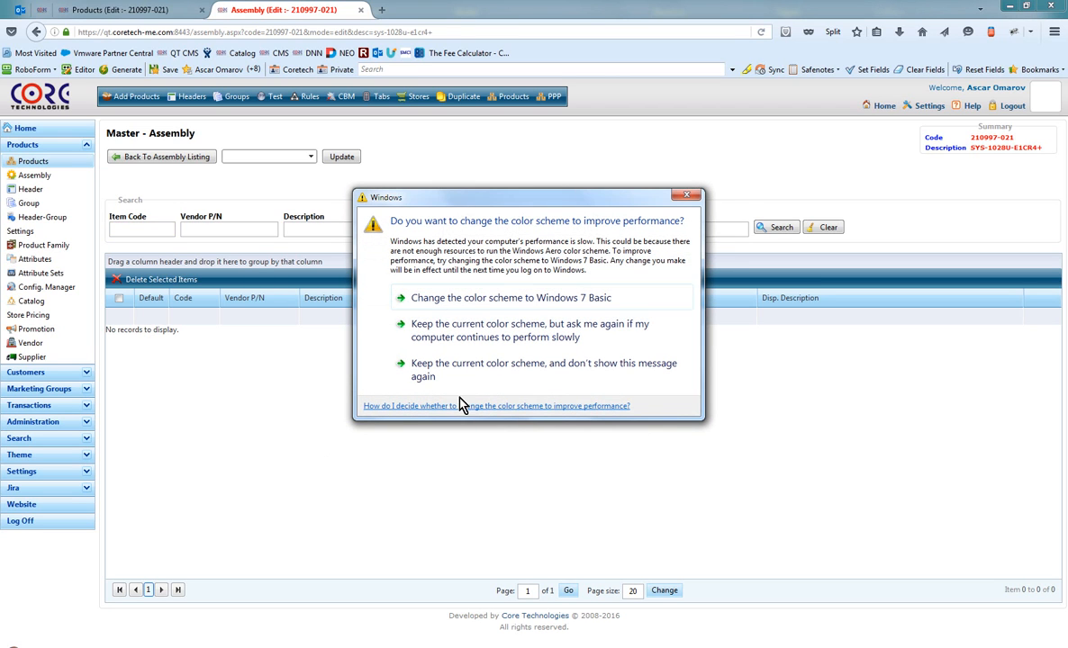
left_click(688, 197)
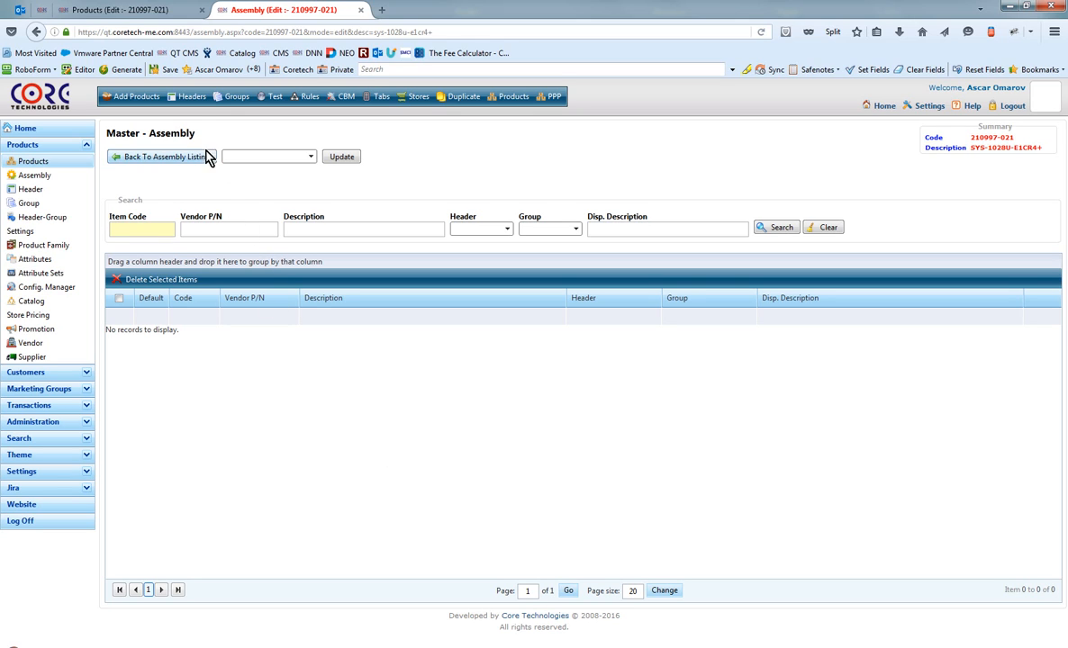
Step: Start a new header for the assembly with the description Barebones, and permanently dismiss the prompt while keeping the current color scheme
left_click(188, 99)
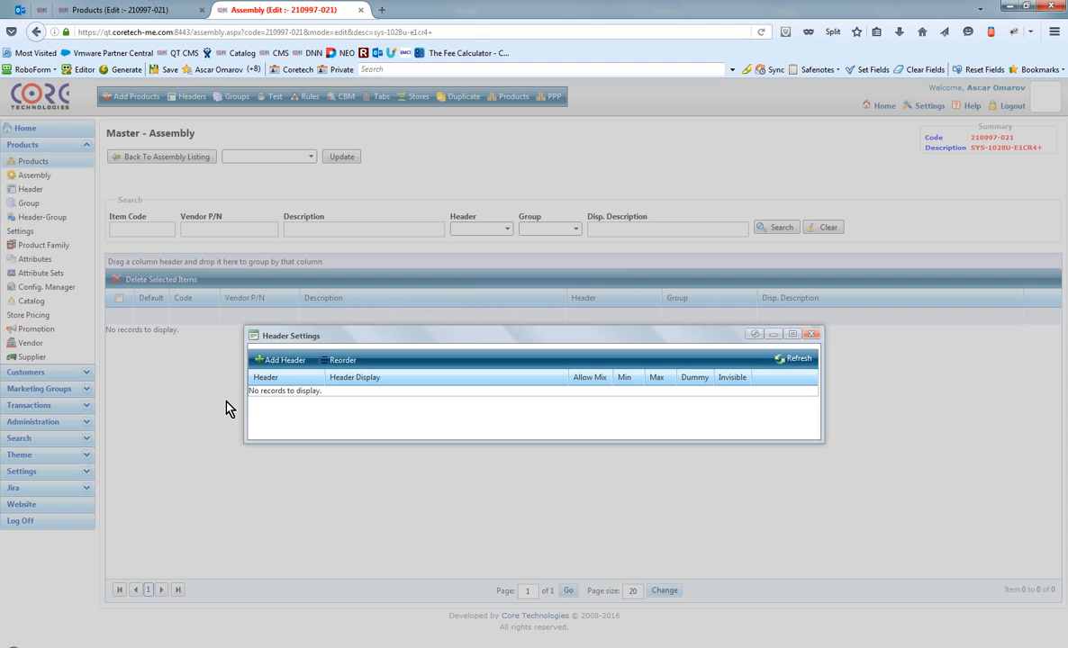
left_click(284, 361)
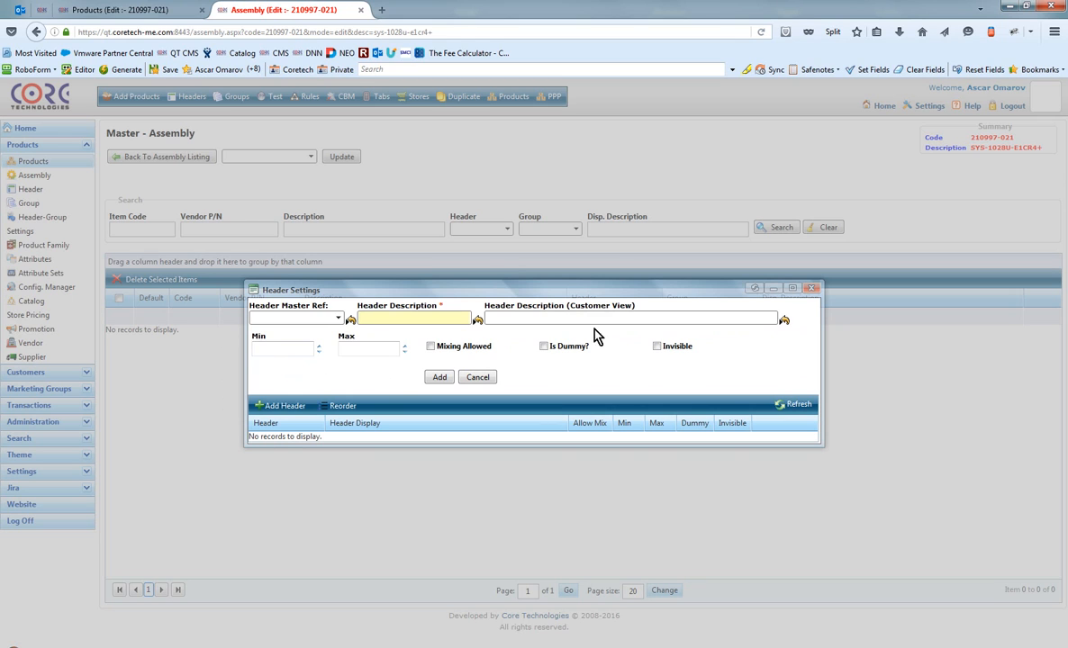
left_click(340, 320)
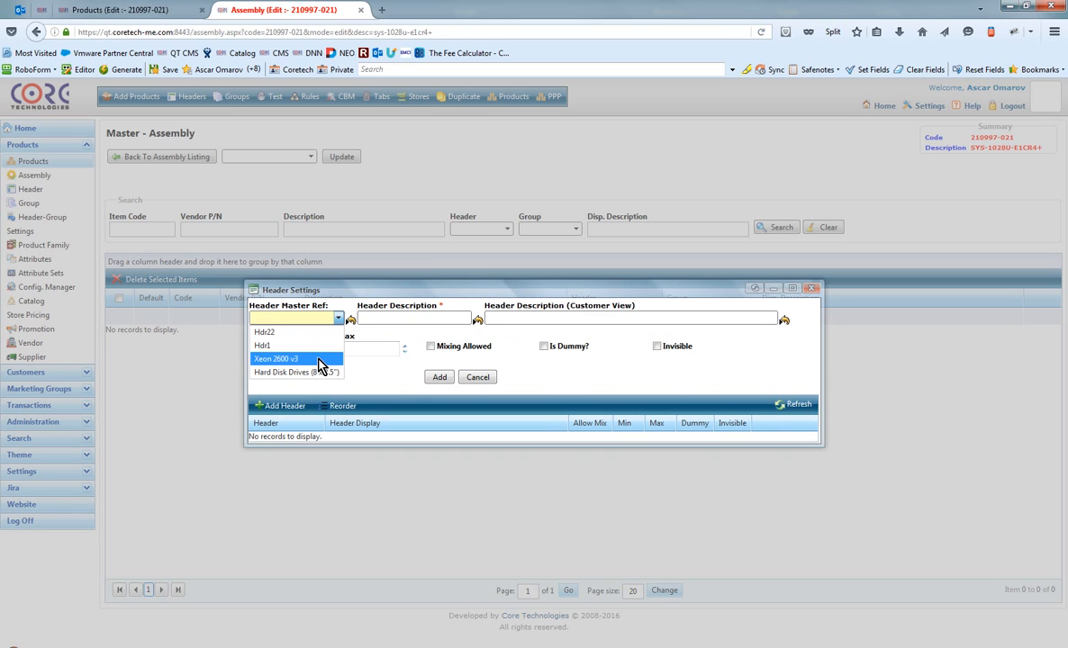
left_click(357, 365)
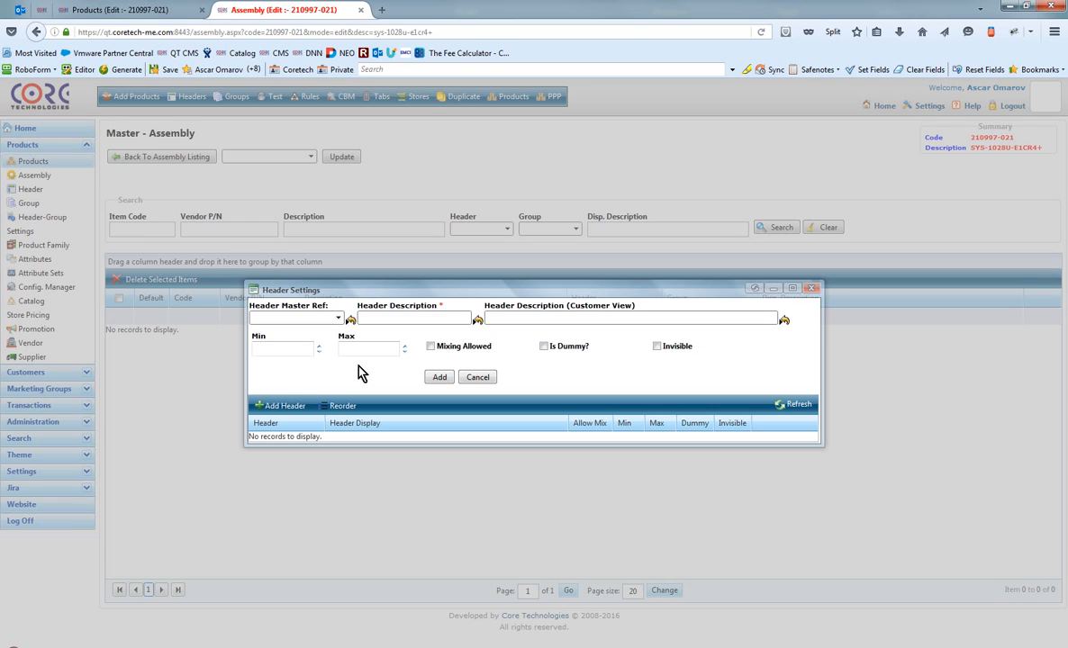
left_click(413, 317)
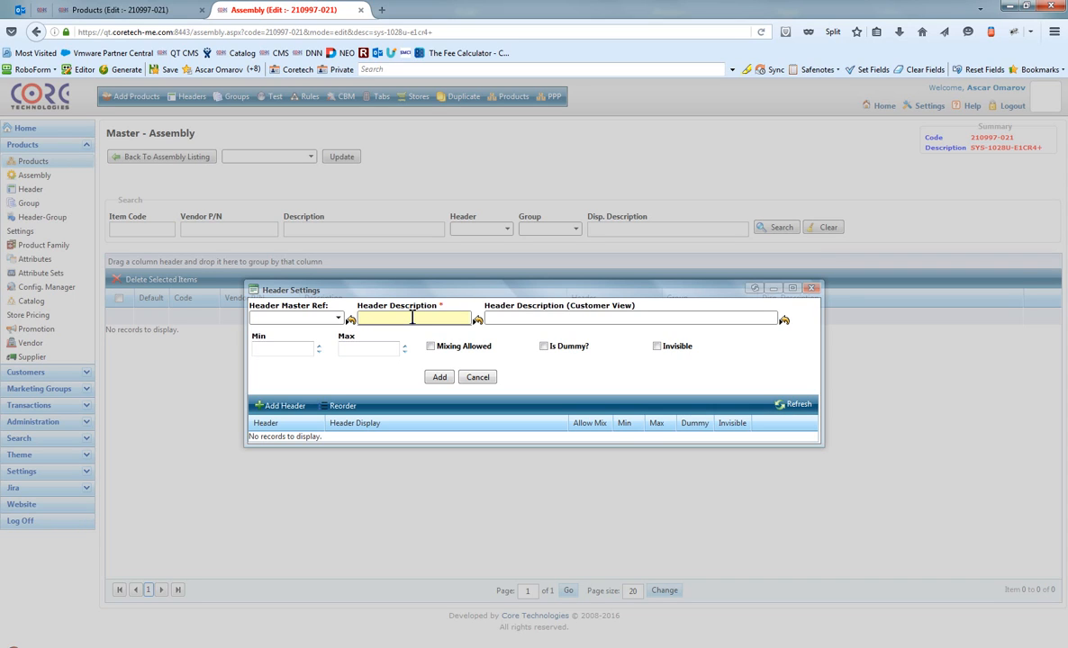
type("Barebones")
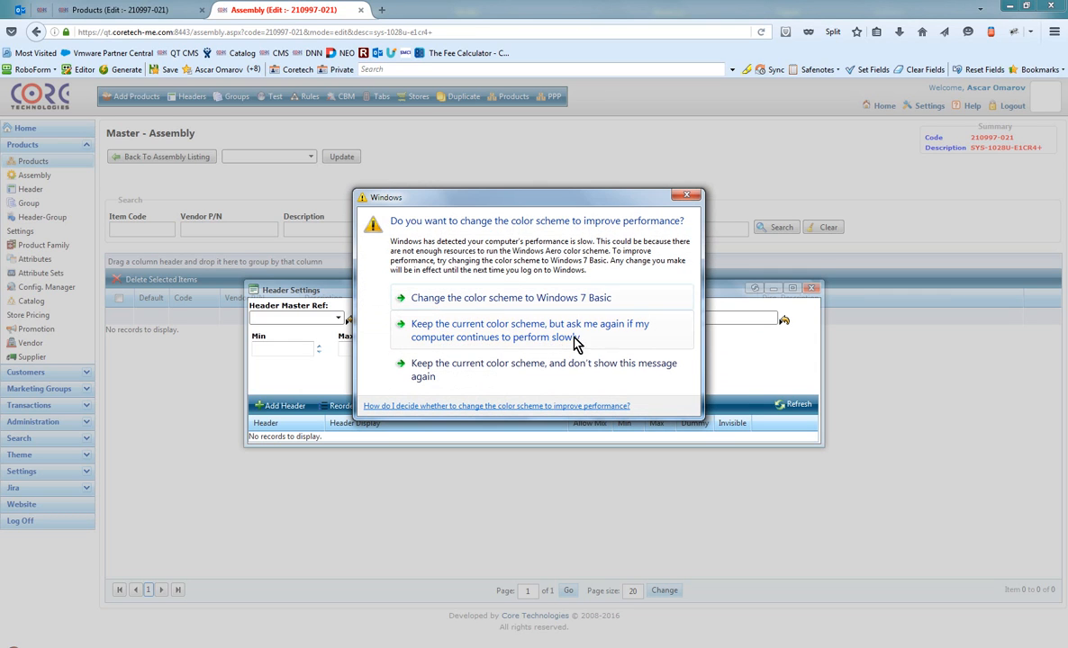
left_click(519, 362)
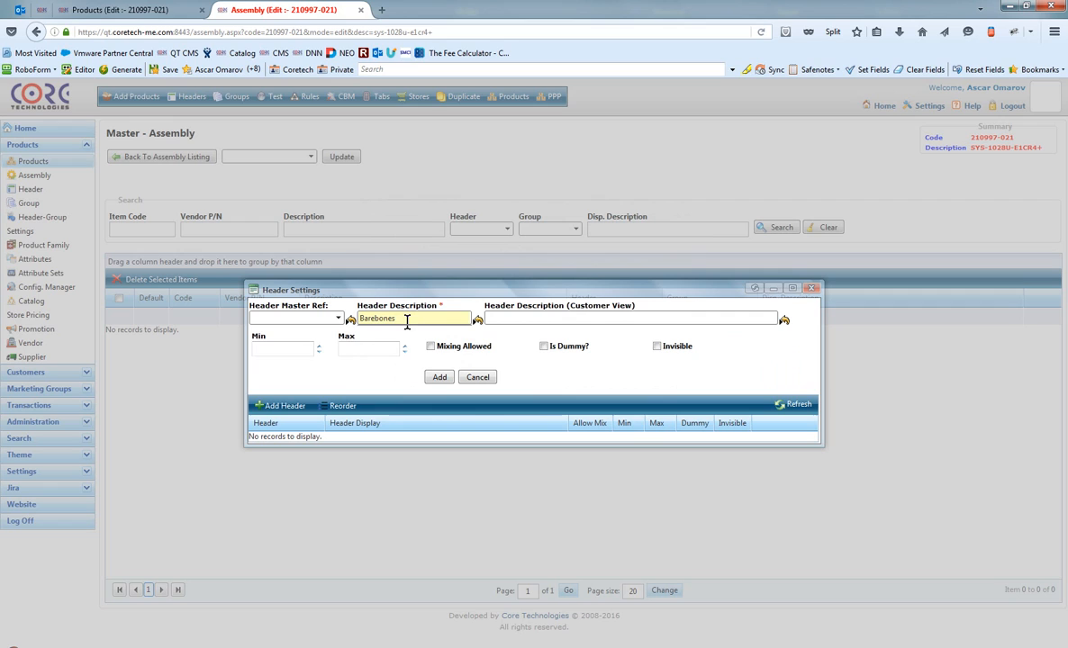
Step: Give the header the customer view description Base Server System, set minimum and maximum to 1, and add it
key("Tab")
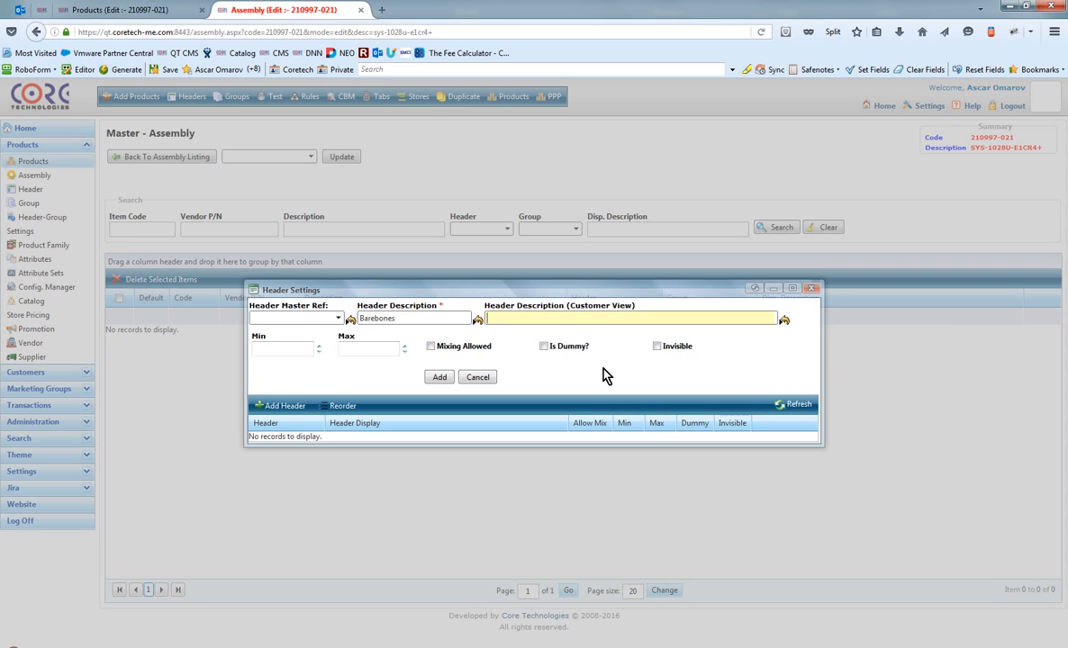
type("Base Server System")
key("Tab")
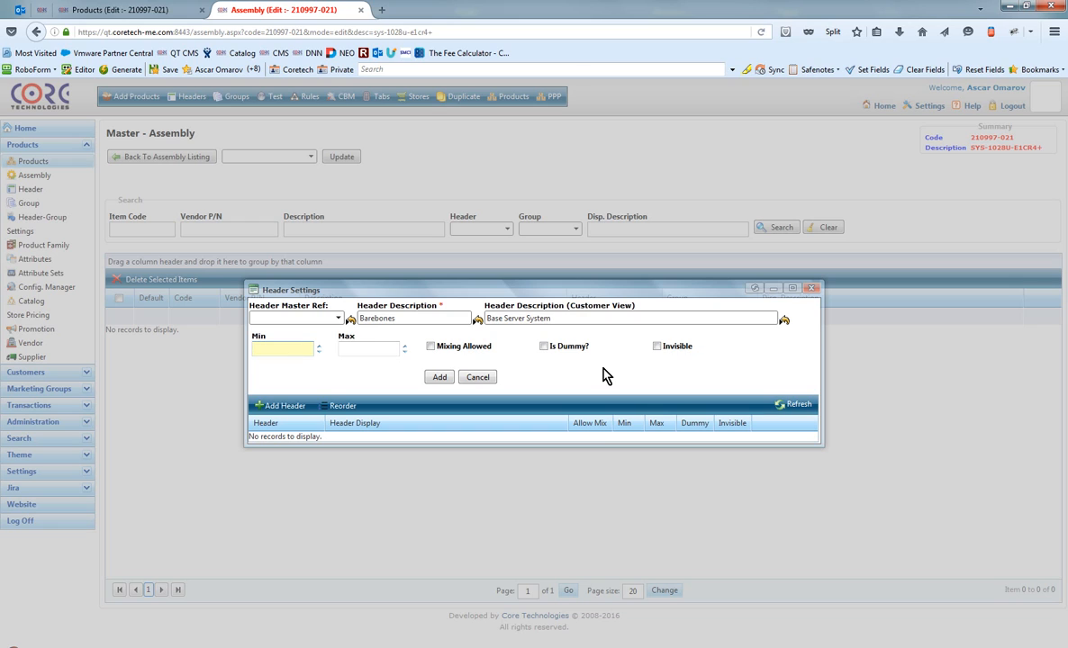
type("1")
key("Tab")
type("1")
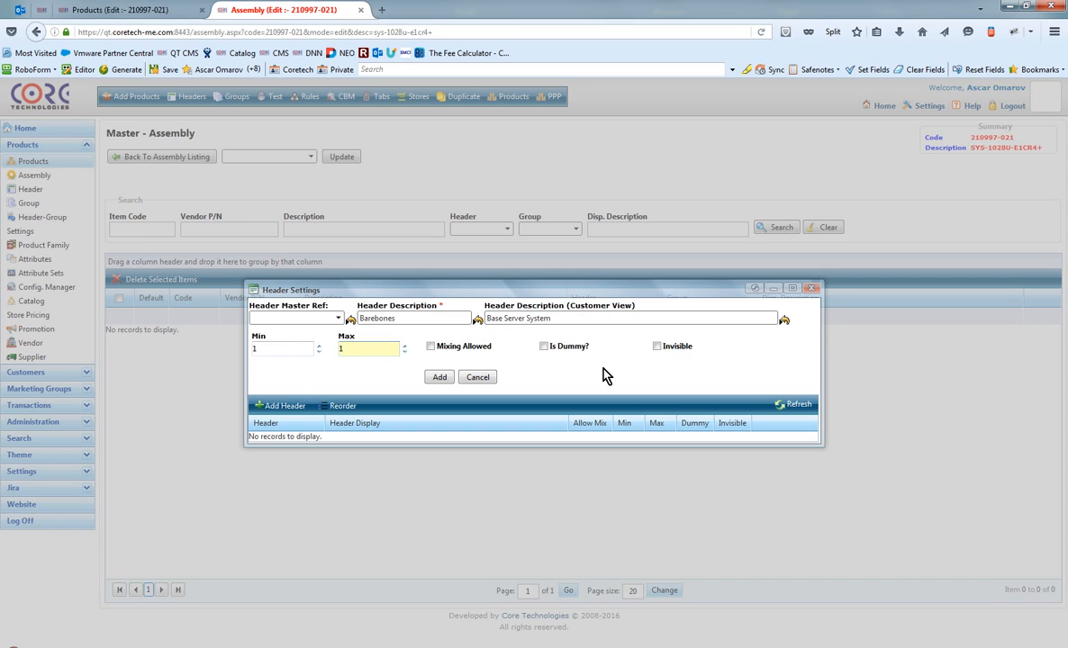
key("Tab")
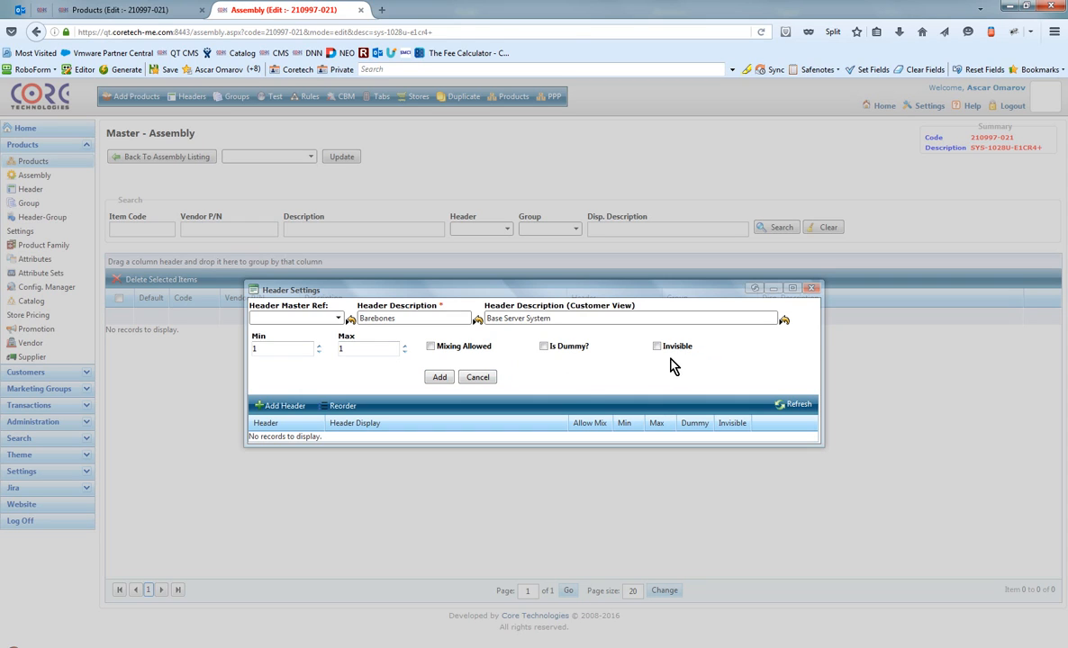
left_click(439, 379)
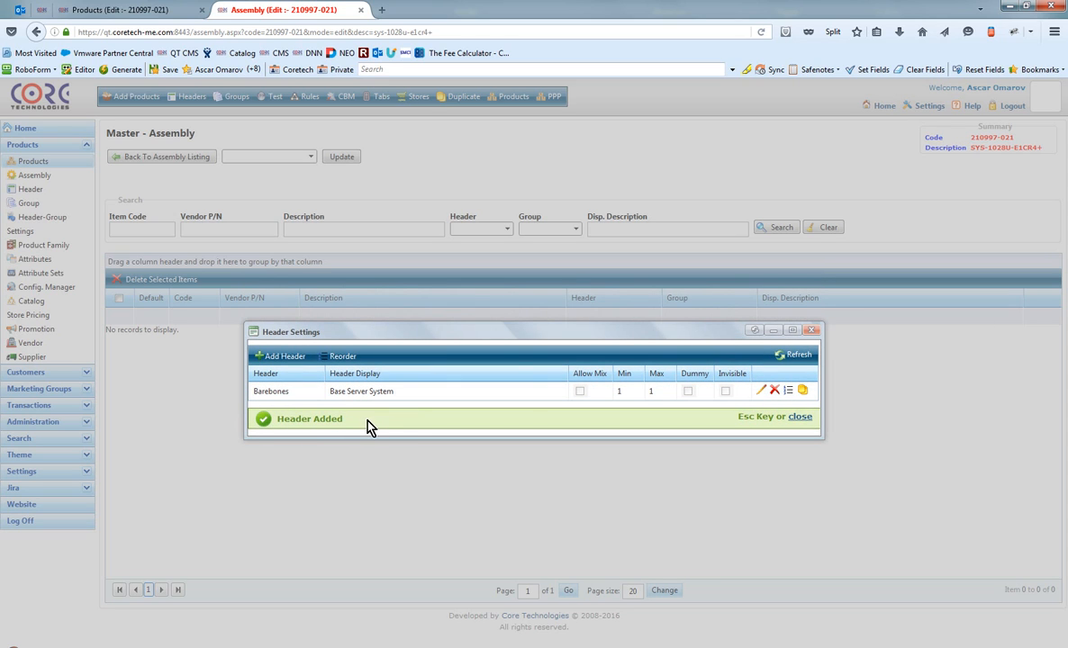
Step: Close the header settings and start a new group under the Barebones header with the internal description Barebones
left_click(811, 333)
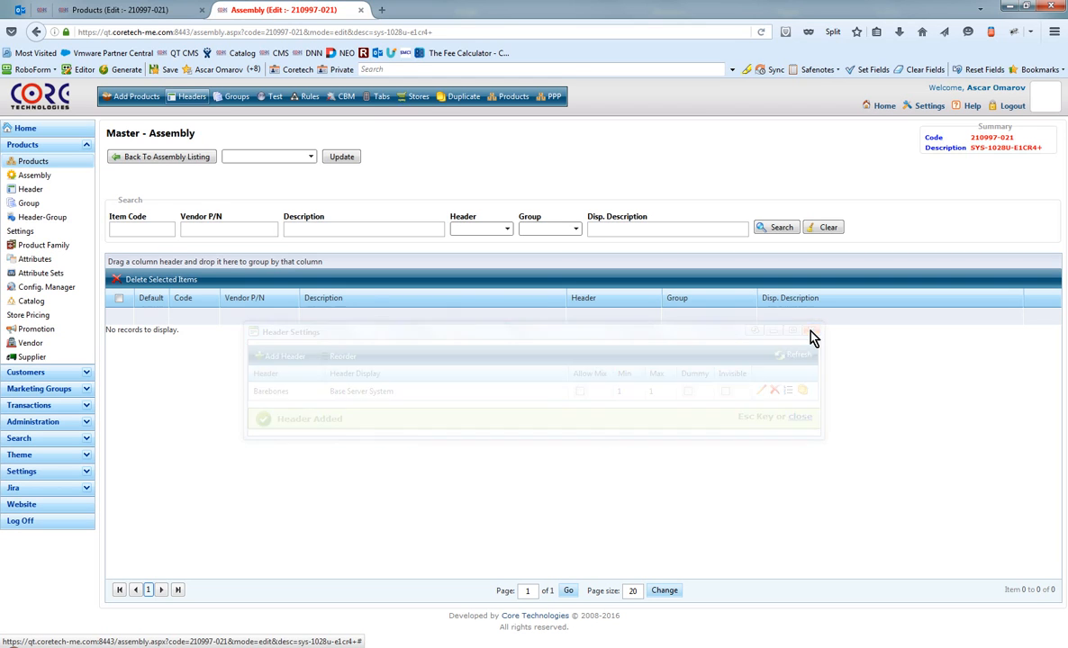
left_click(230, 97)
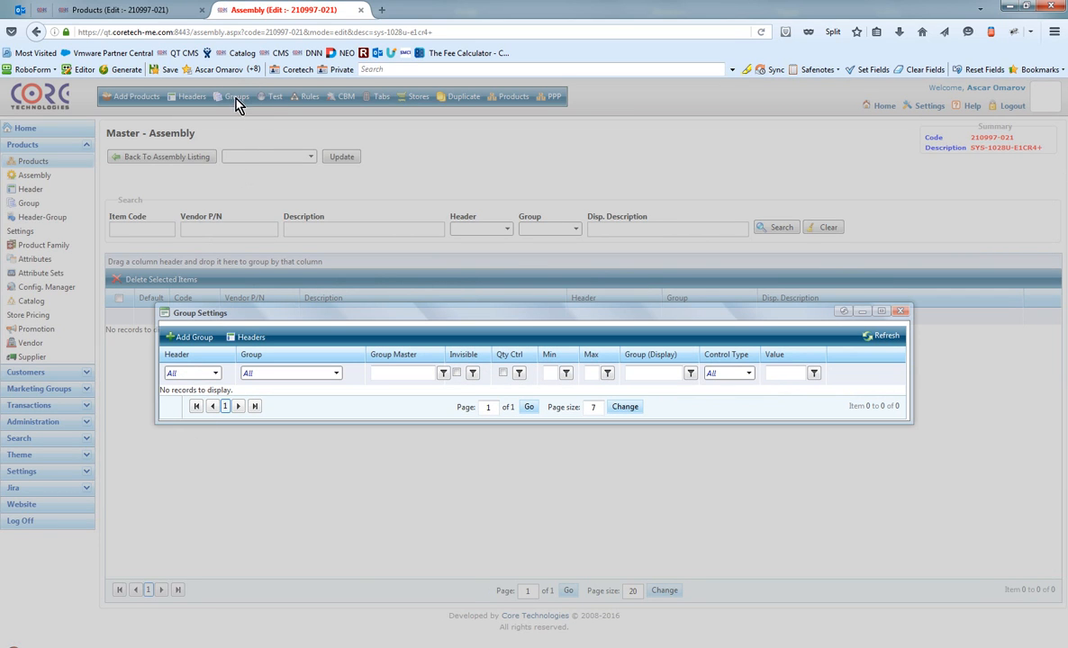
left_click(196, 339)
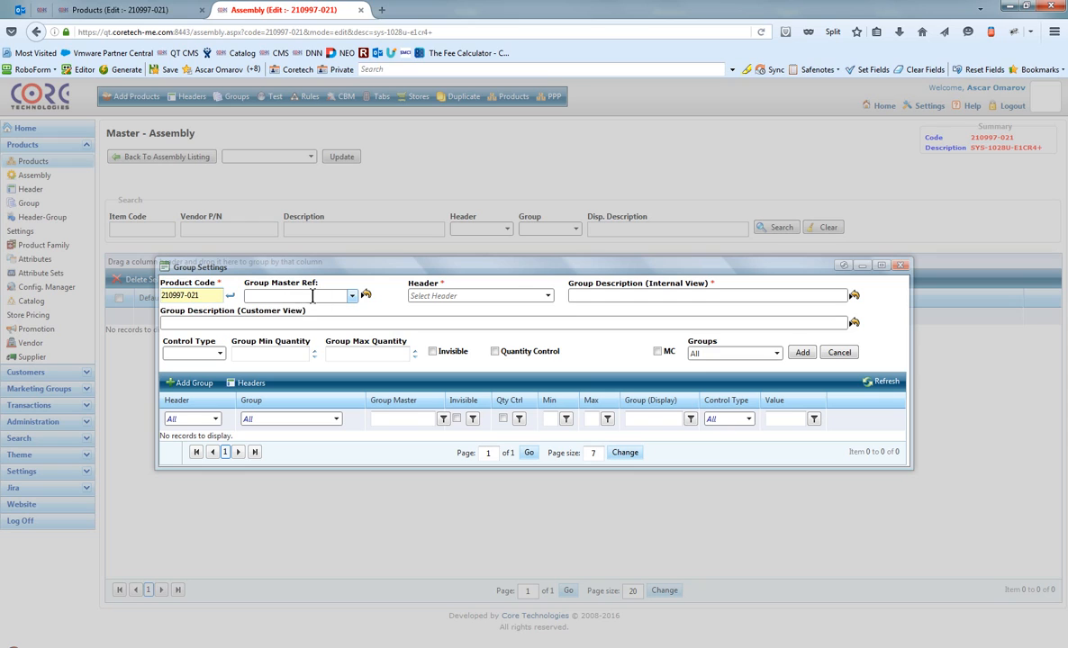
left_click(452, 295)
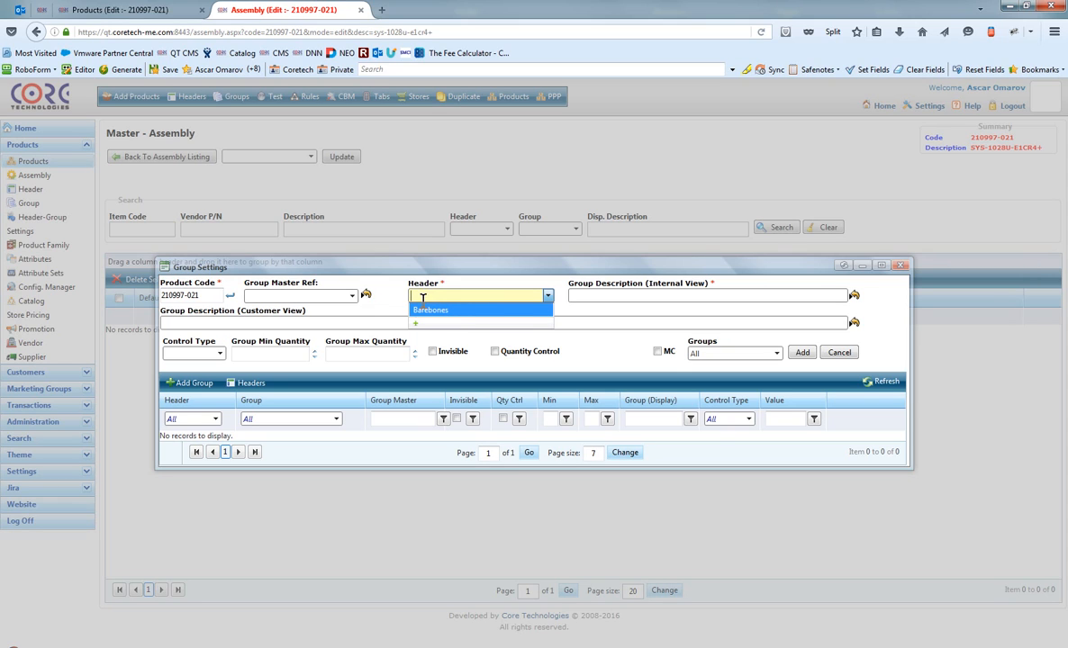
left_click(381, 296)
left_click(460, 296)
left_click(449, 312)
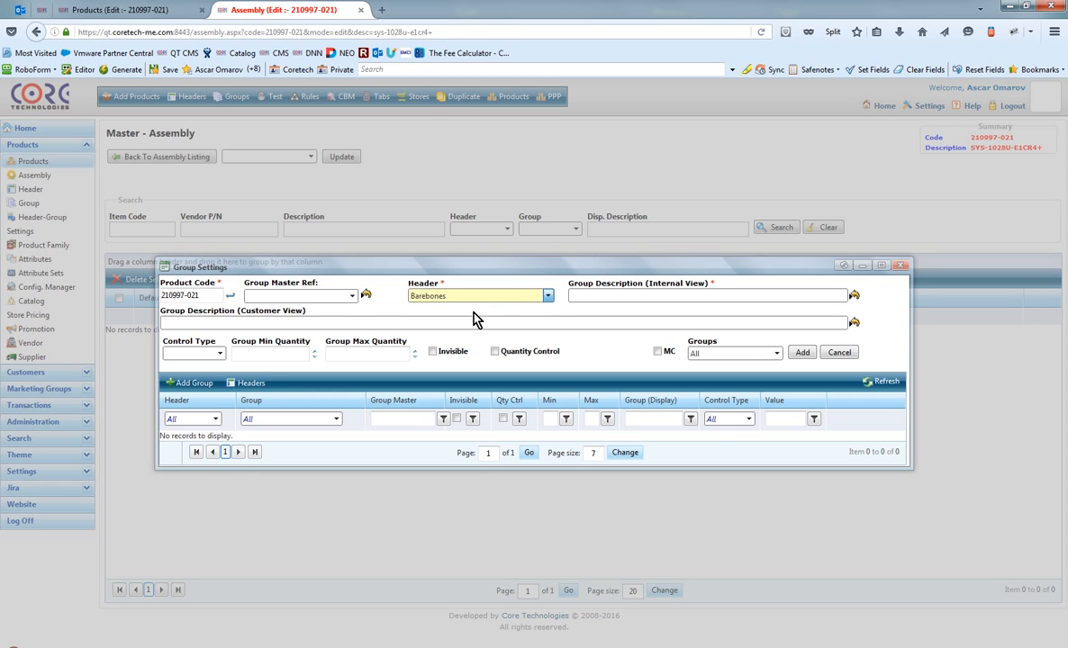
left_click(614, 295)
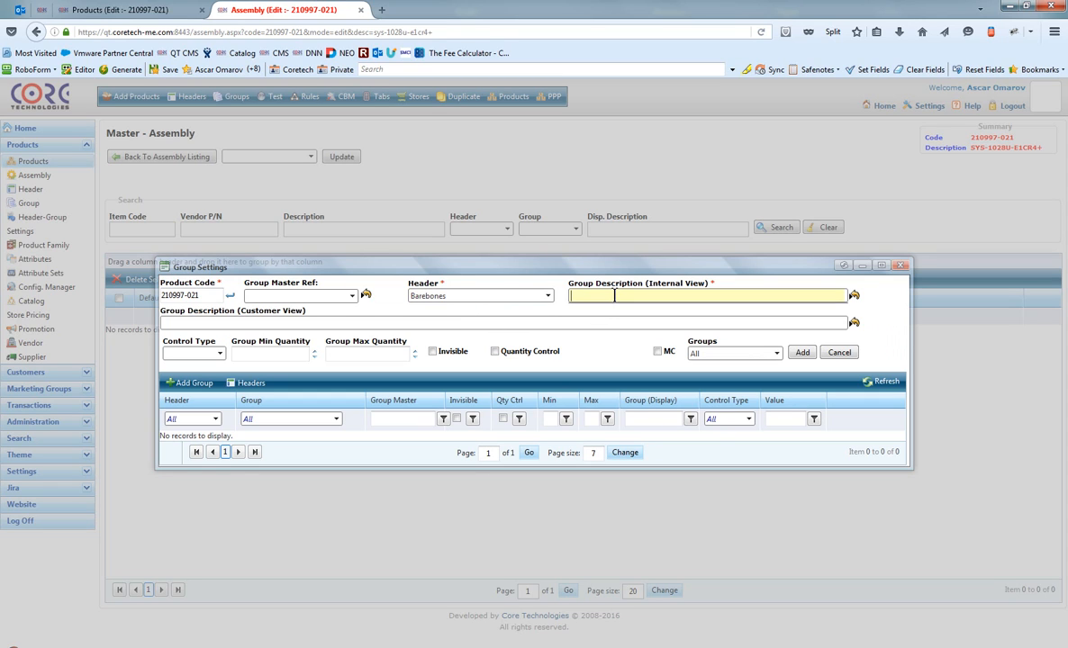
type("Barebones")
Step: Set the group's control type to Radio Button and its minimum and maximum quantities to 1, add it, and close the group settings
left_click(280, 324)
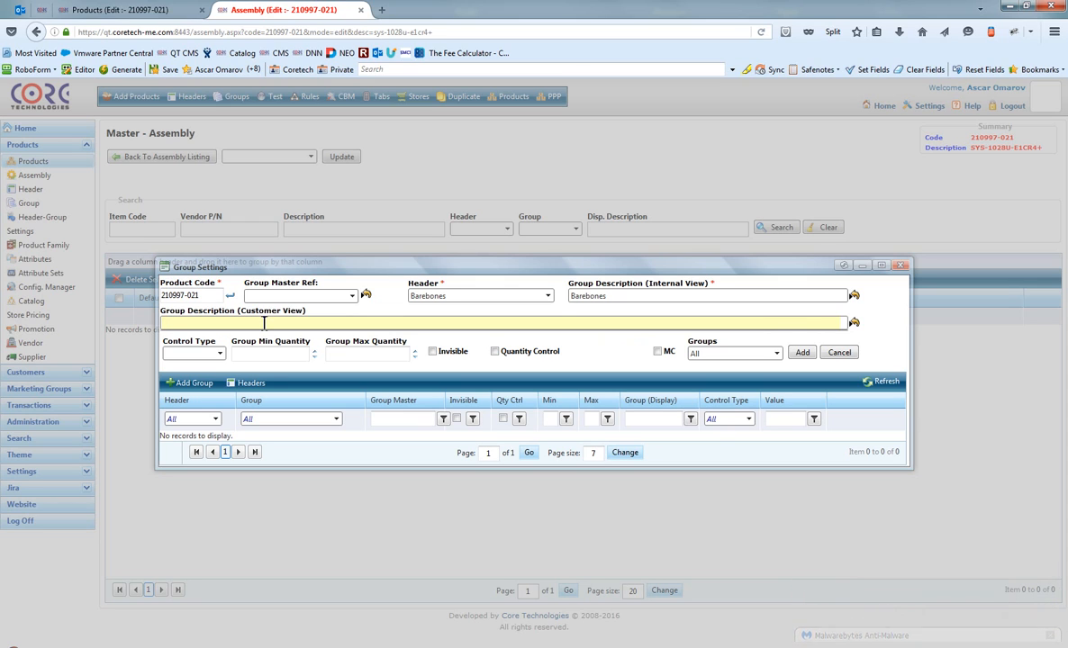
key("Tab")
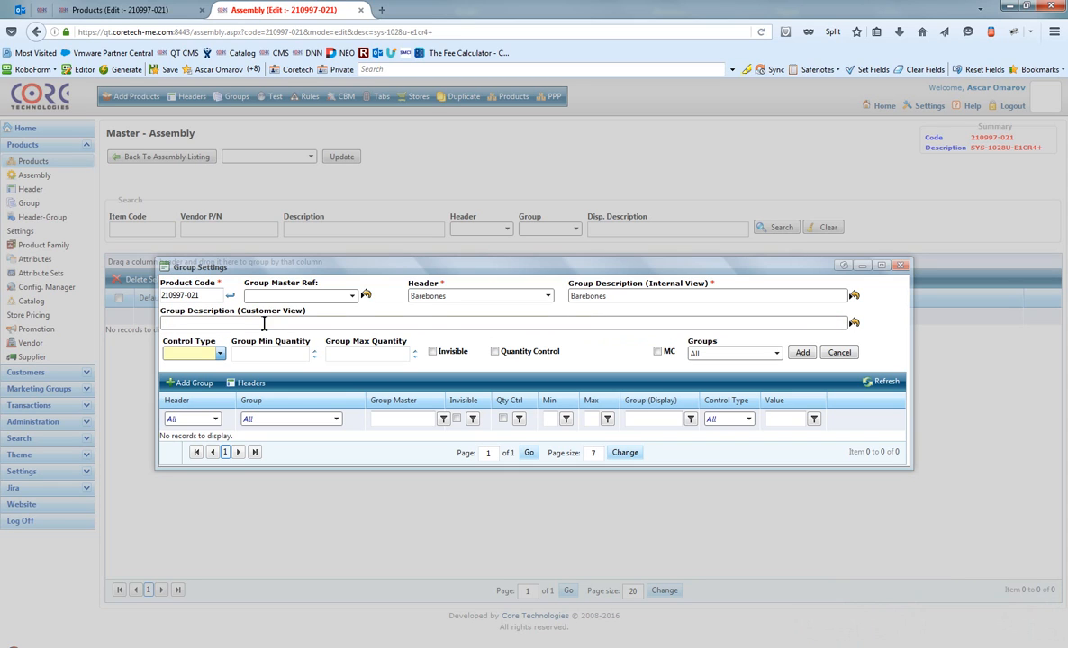
left_click(220, 355)
left_click(198, 383)
left_click(279, 353)
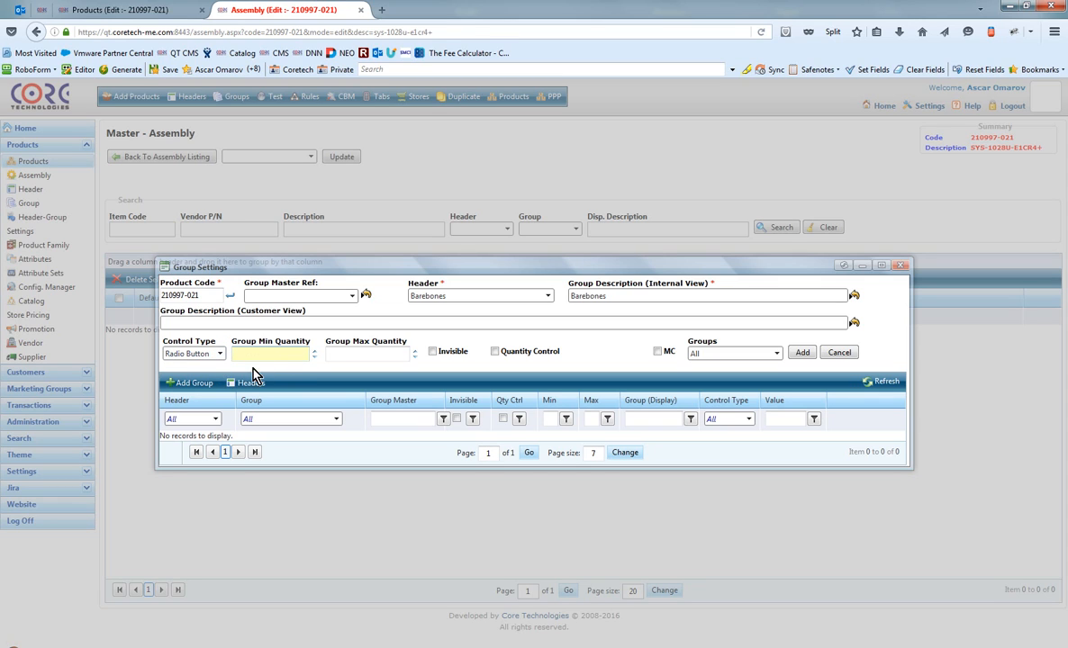
type("1")
key("Tab")
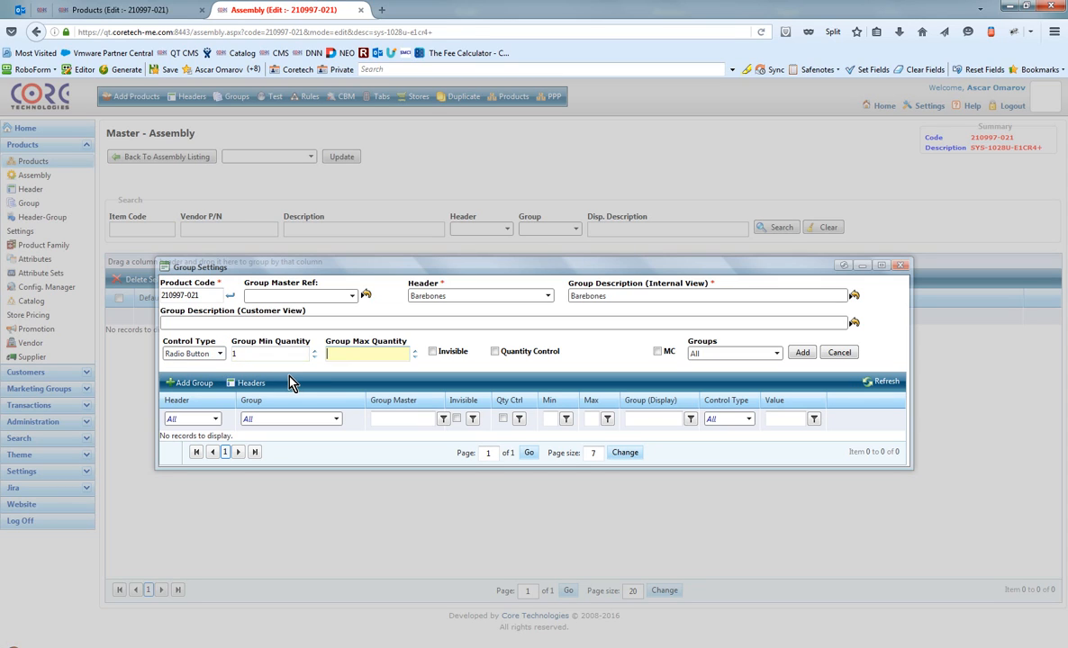
type("1")
left_click(347, 367)
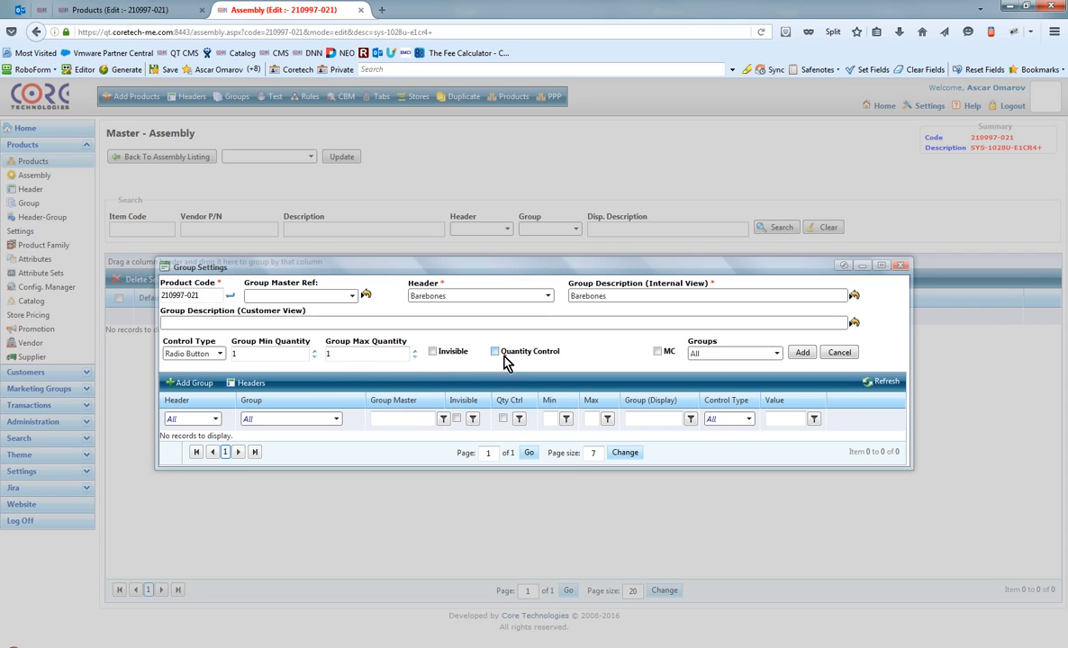
left_click(802, 353)
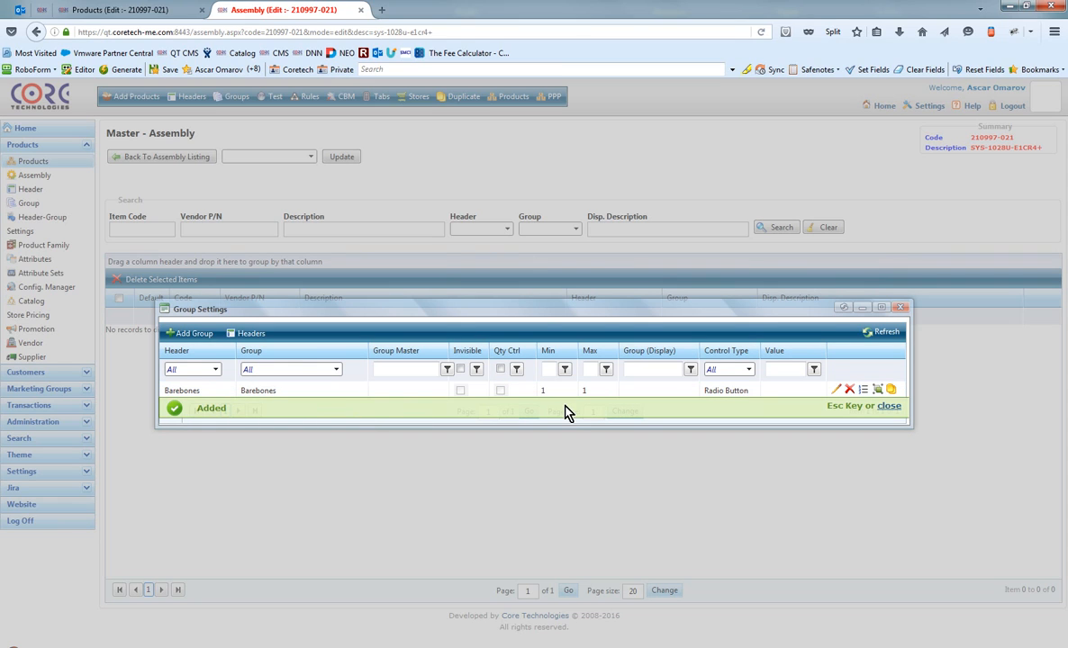
left_click(901, 308)
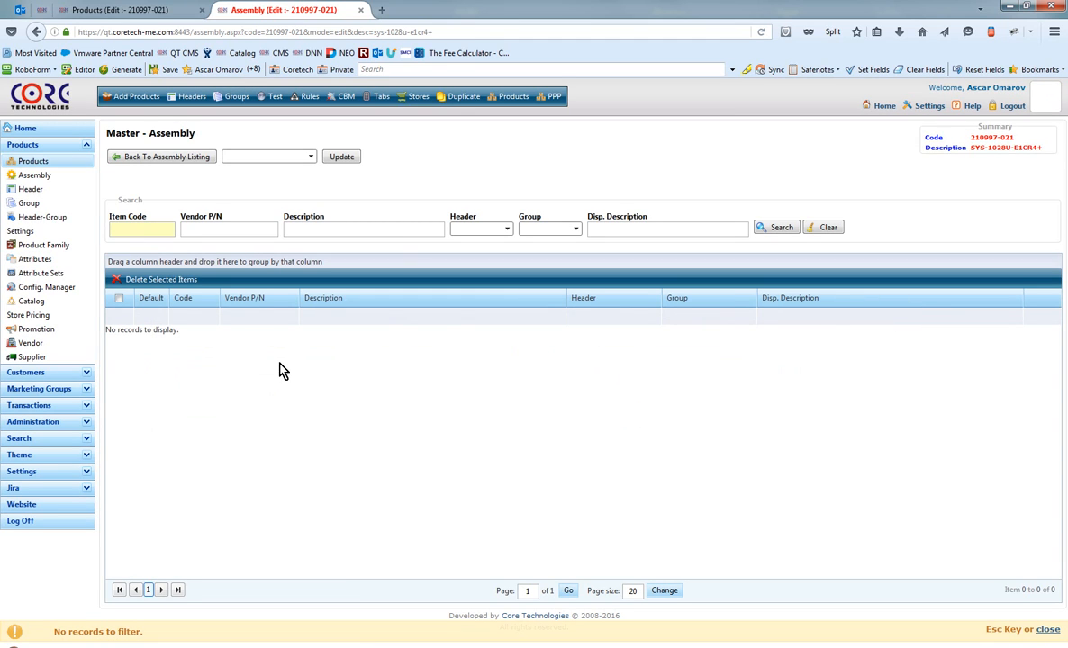
Step: Search for products to add to the assembly by internal part number 200 and vendor part number sys-1028U-E1
left_click(136, 99)
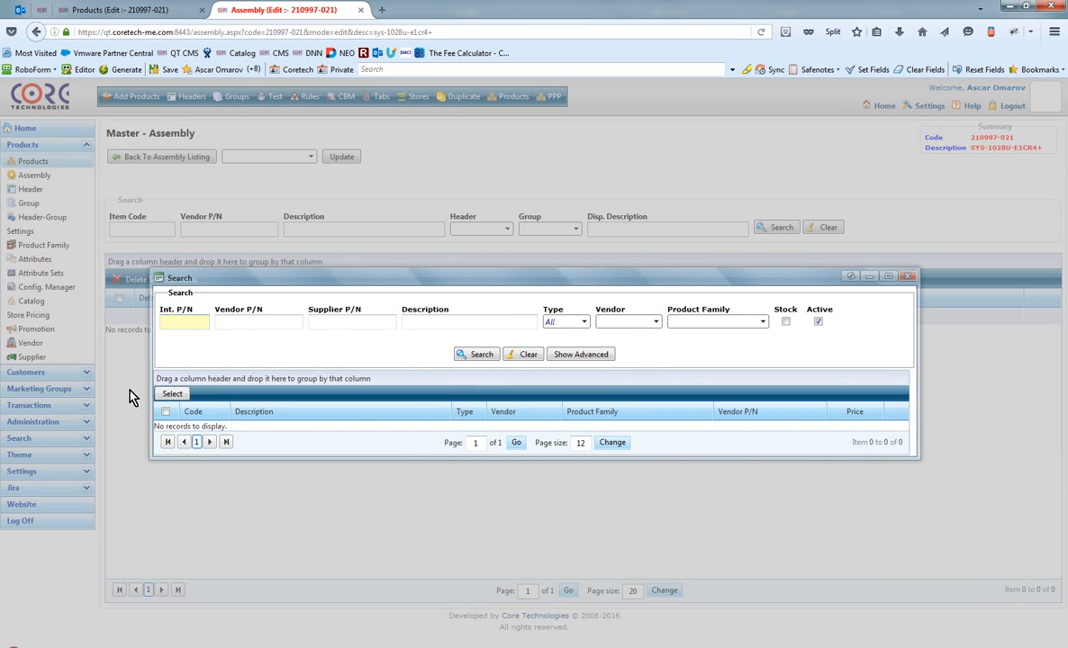
key("Tab")
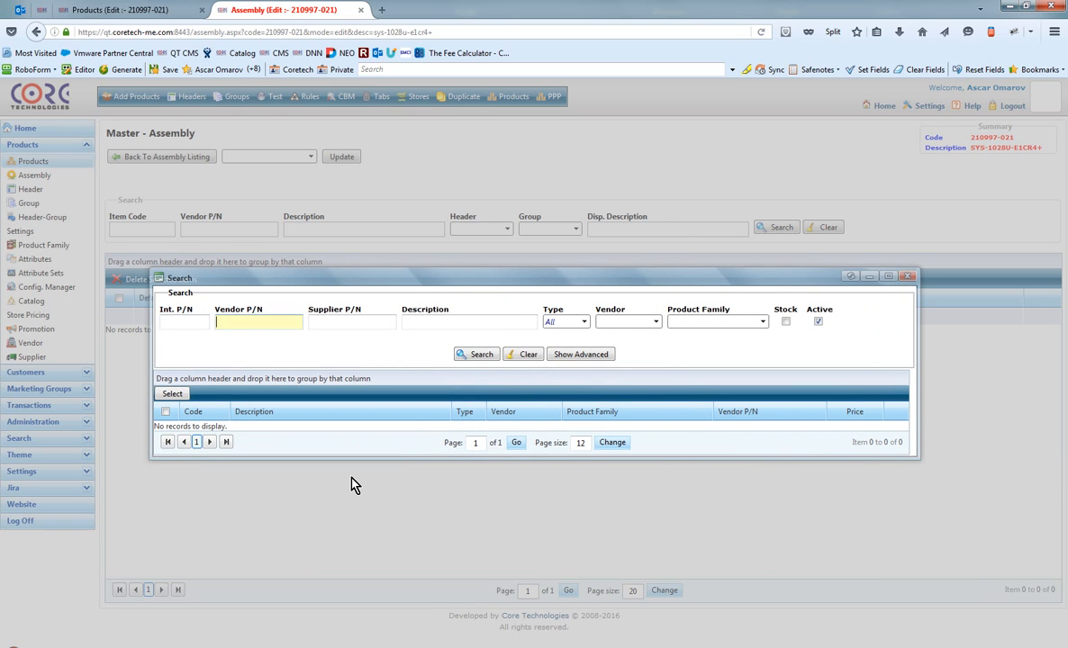
type("sys")
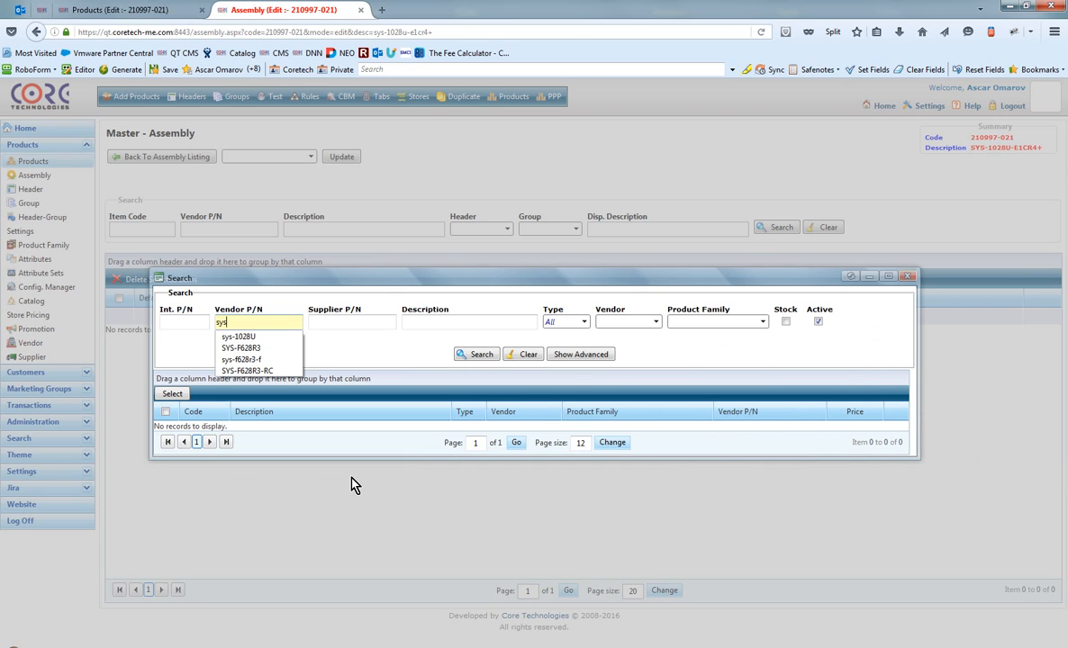
key("shift+Tab")
type("200")
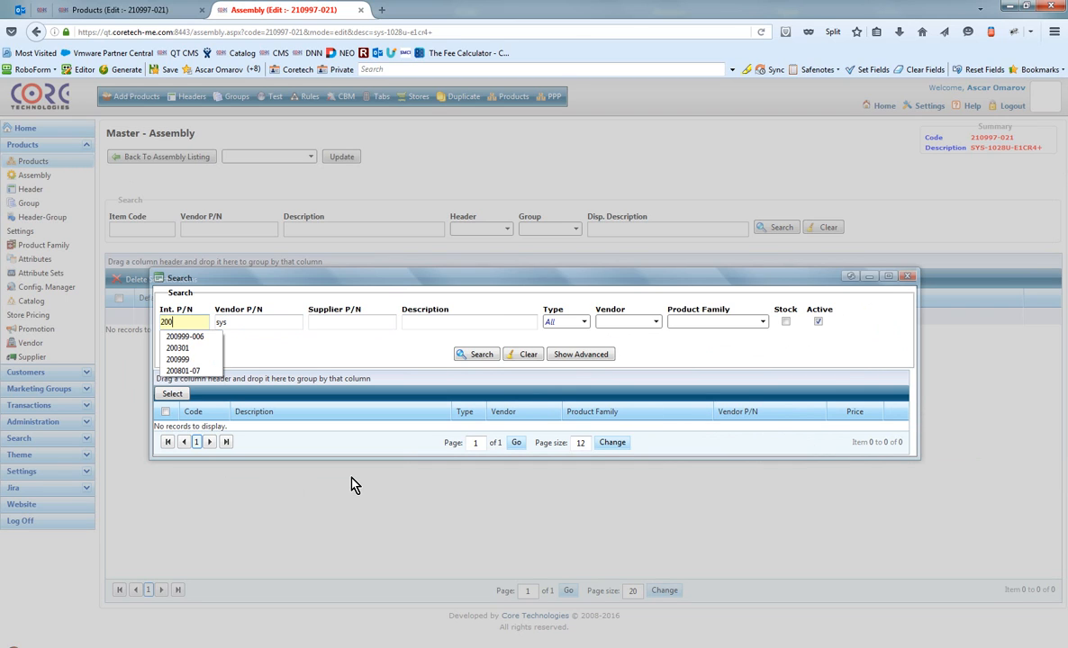
key("Tab")
key("End")
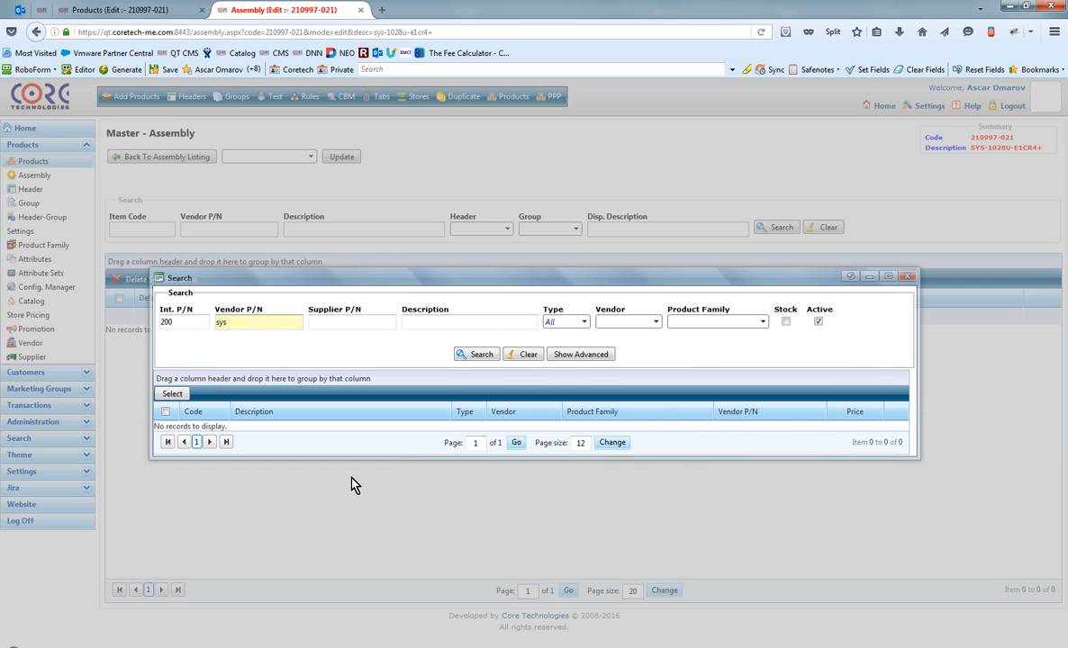
type("-102")
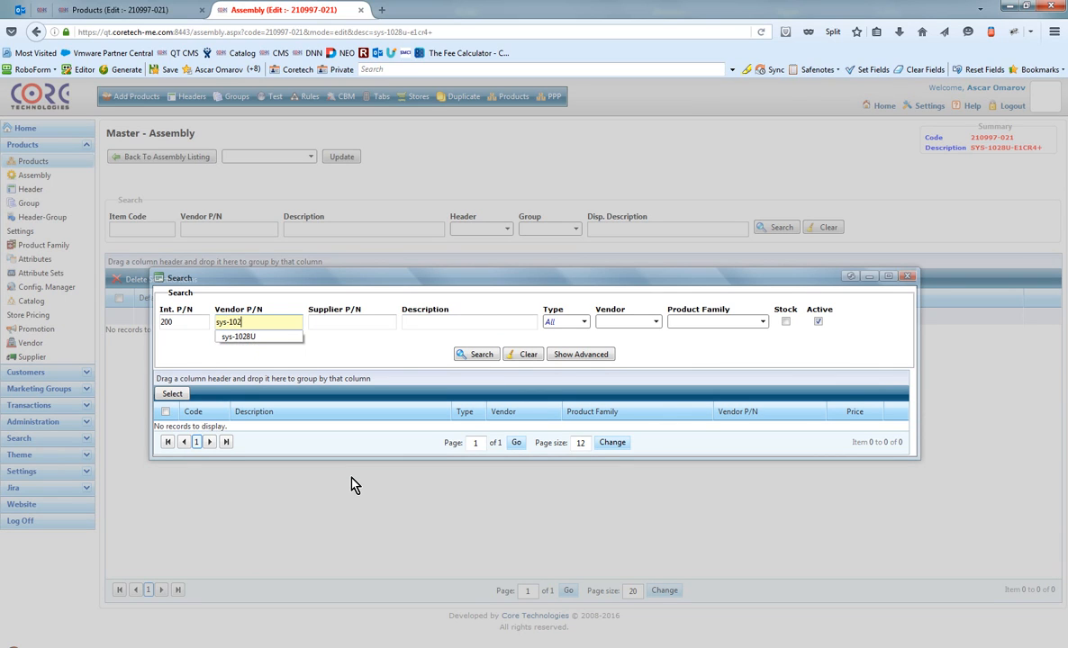
type("8U-E1")
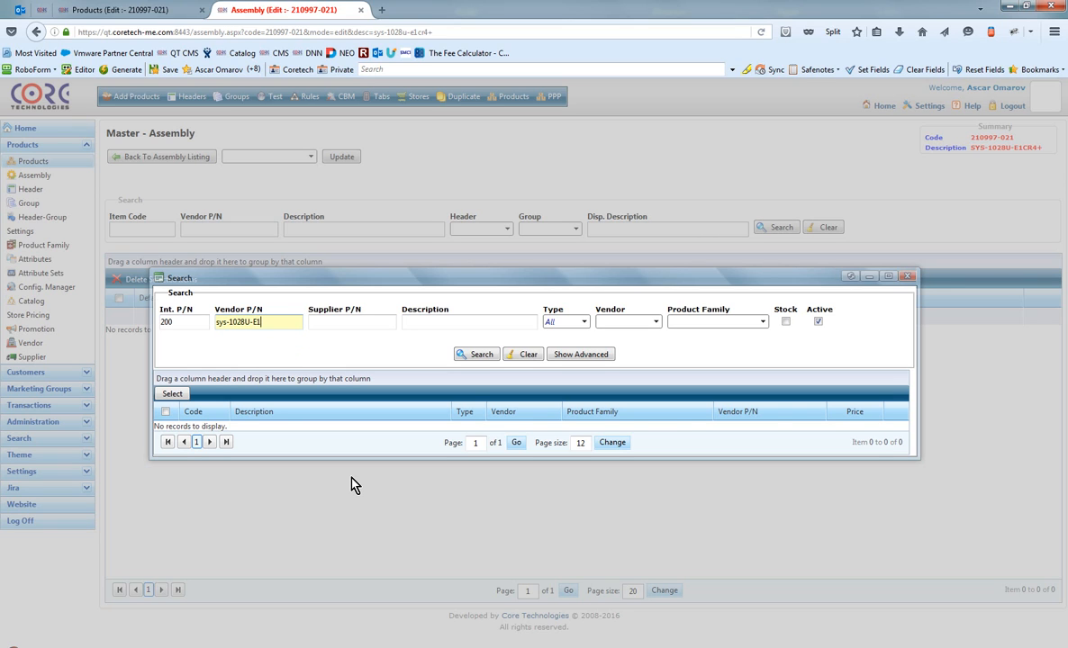
key("Return")
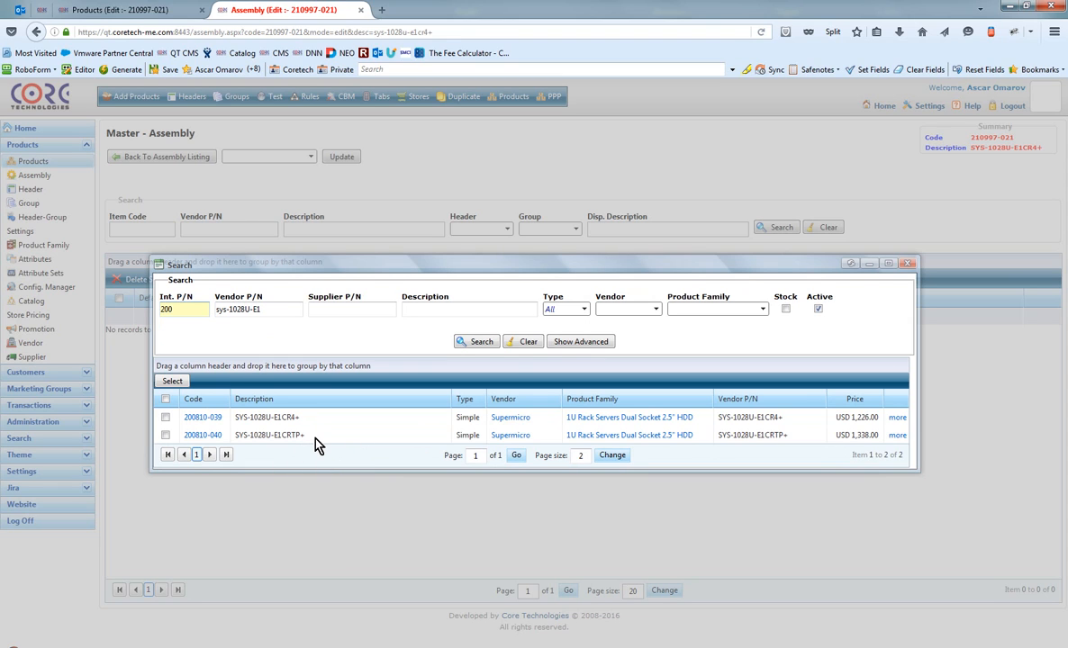
Step: Select products 200810-039 and 200810-040 for the assembly, and choose the long 1U Ultra Server (SYS-1028U-E1CR4+) display description for 200810-039
left_click(166, 402)
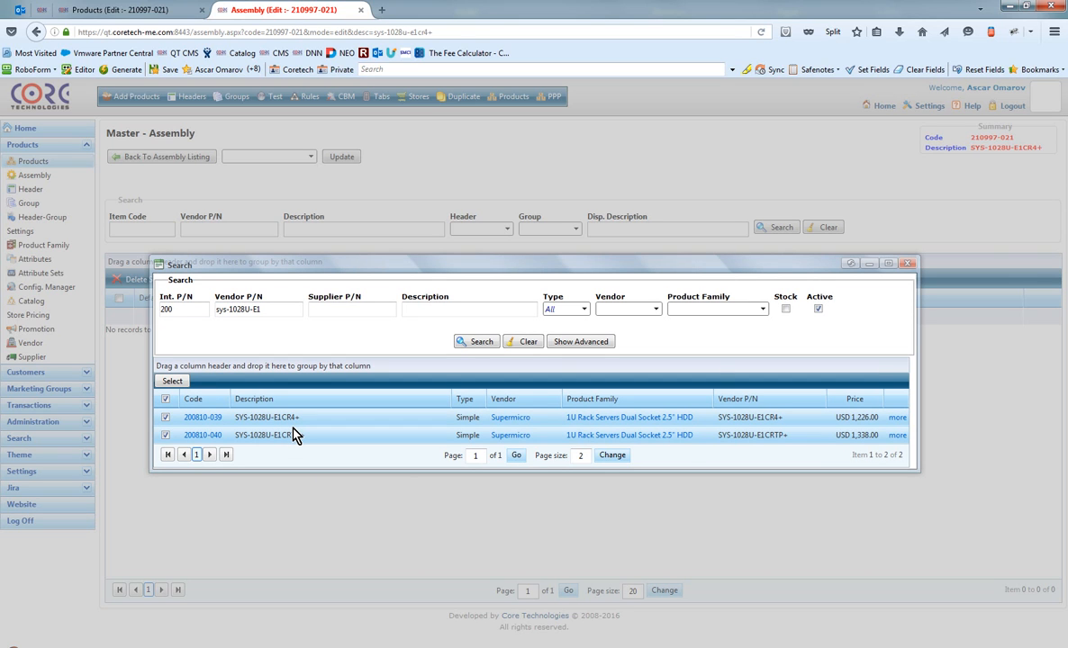
left_click(173, 382)
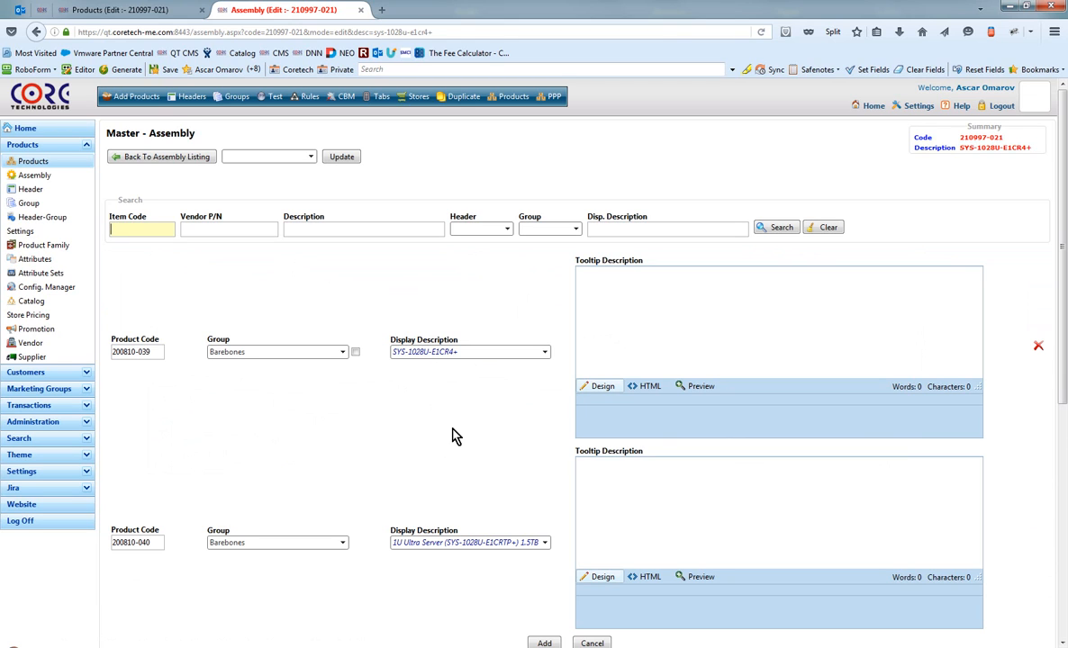
left_click(492, 360)
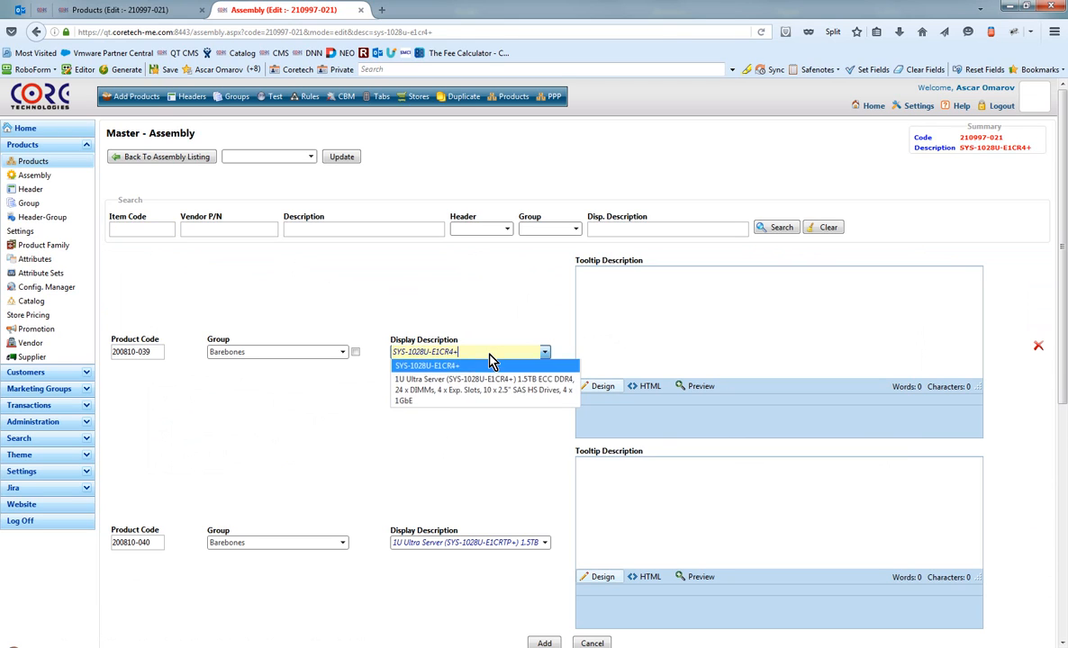
left_click(462, 399)
Step: Apply the Barebones group of product 200810-039 to both products and add them to the assembly
scroll(432, 450, "down", 3)
scroll(369, 424, "up", 1)
left_click(343, 231)
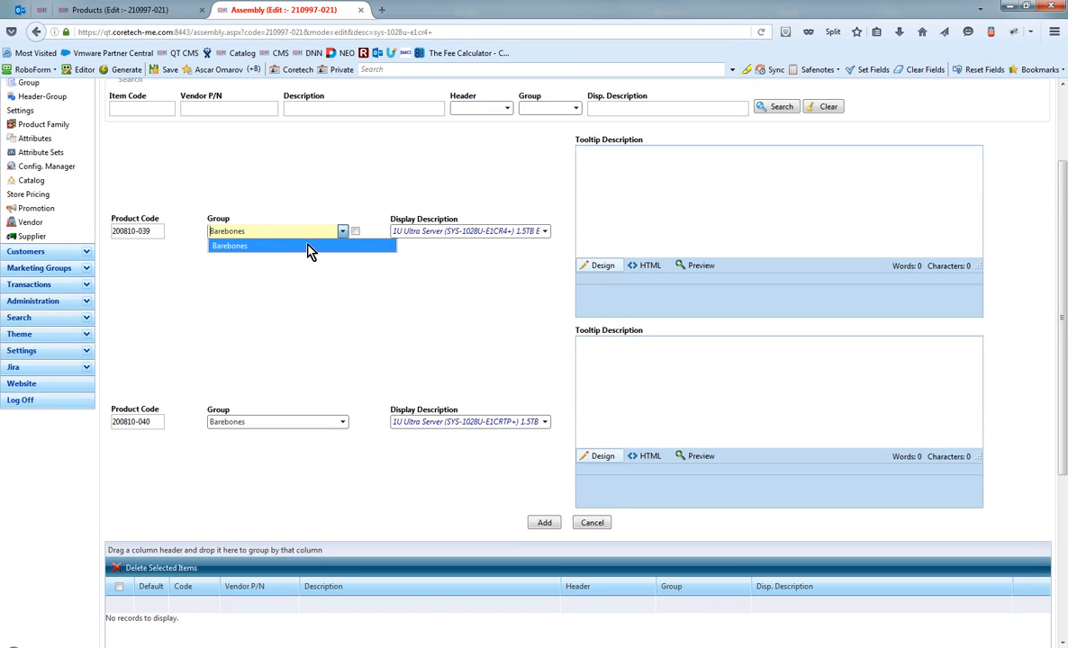
left_click(356, 233)
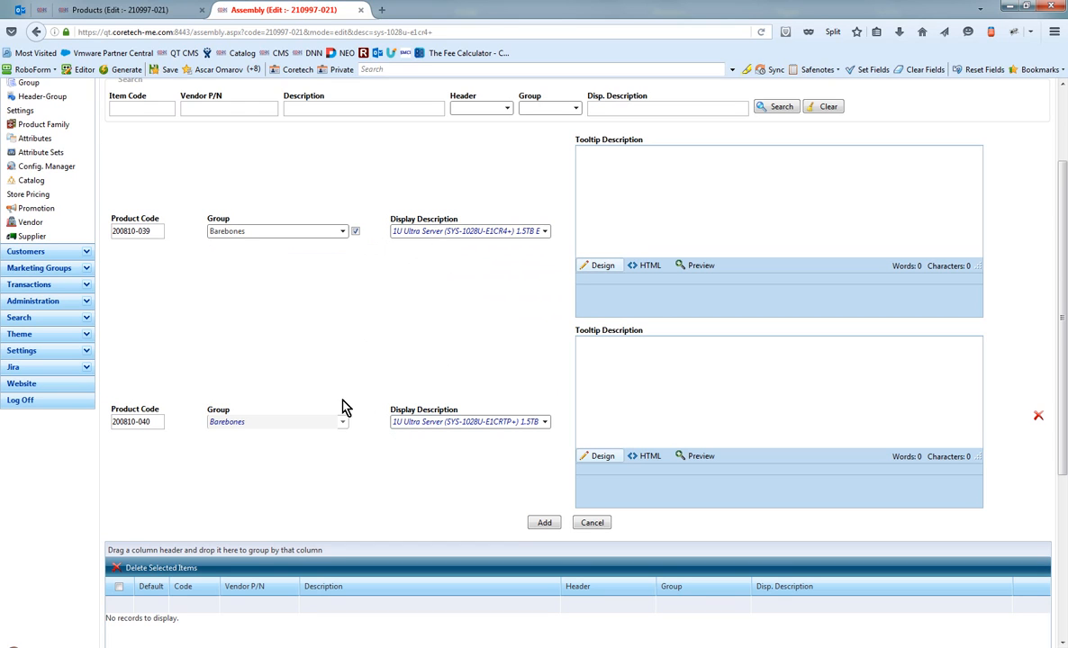
left_click(544, 526)
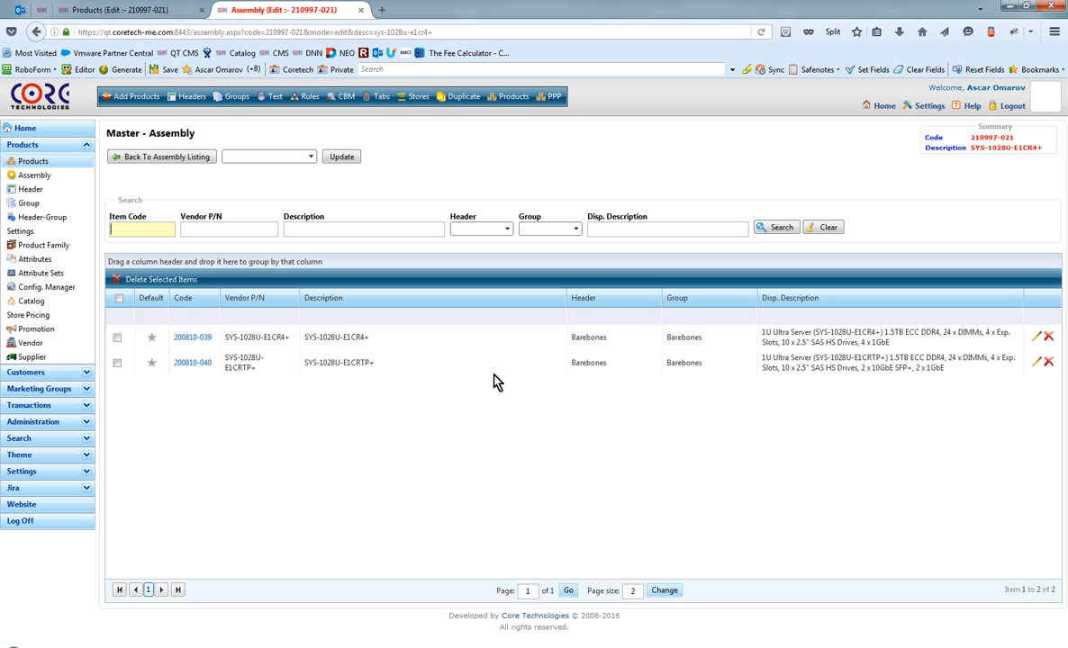
Step: Make item 200810-039 the default in the assembly and save the change
left_click(351, 345)
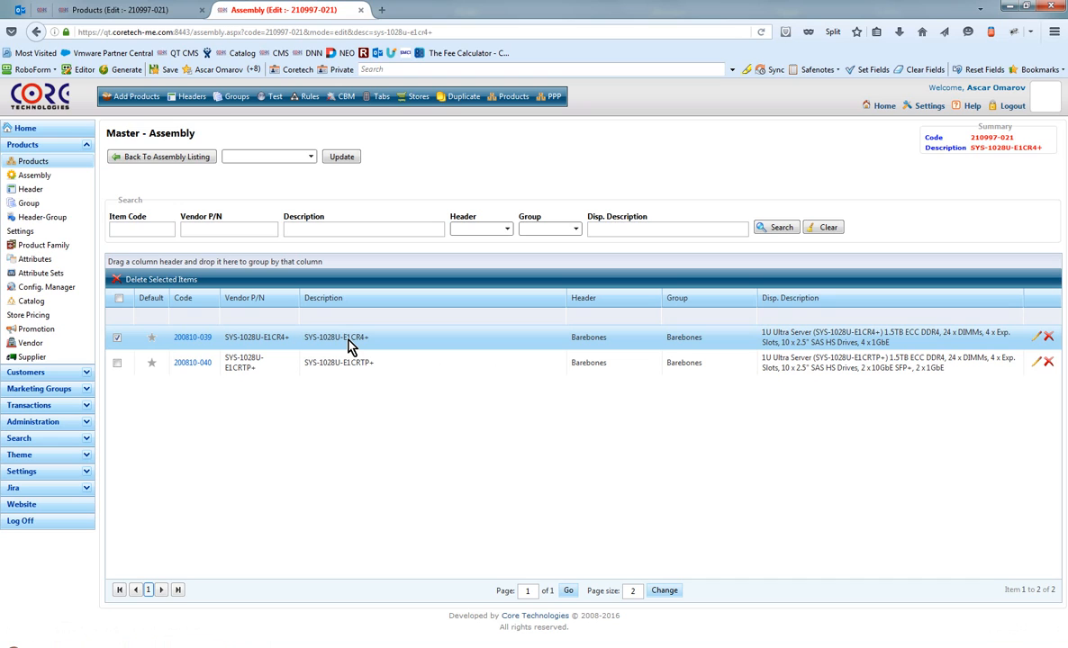
double_click(351, 345)
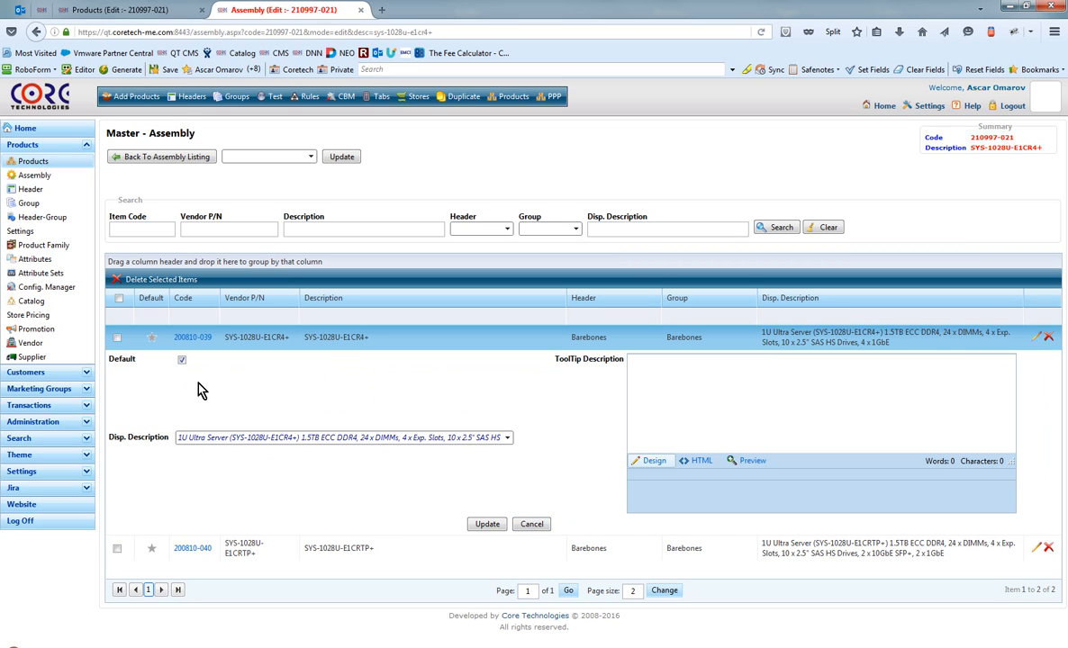
left_click(487, 526)
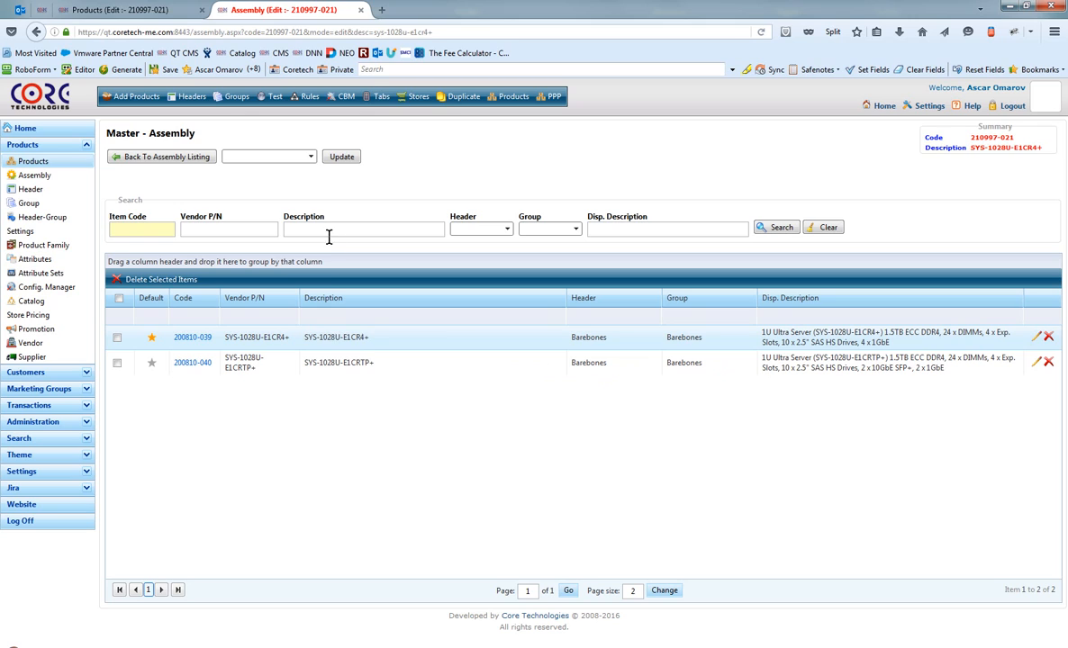
Step: Update the assembly's view to View2- configure1.aspx, then open its storefront test page and close it again
left_click(312, 159)
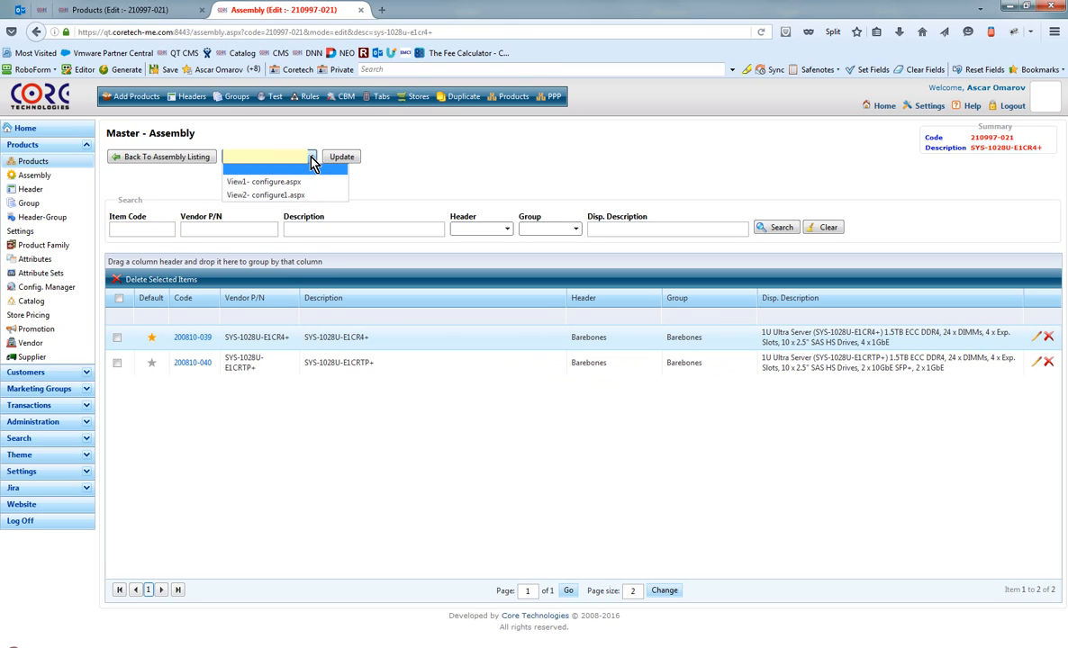
left_click(255, 197)
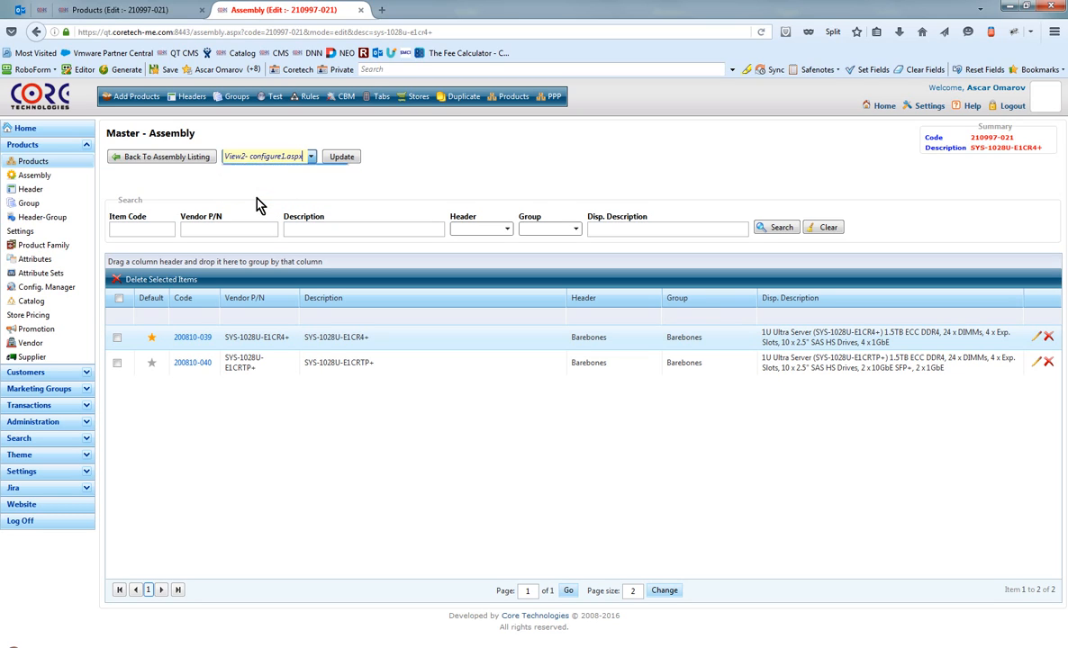
left_click(340, 158)
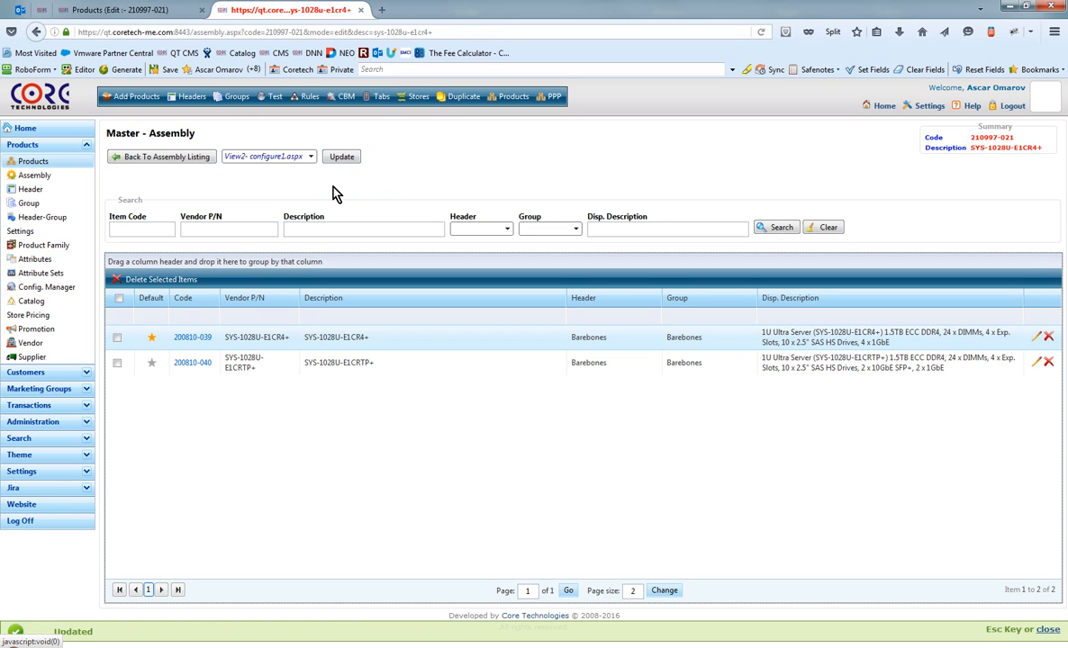
left_click(274, 97)
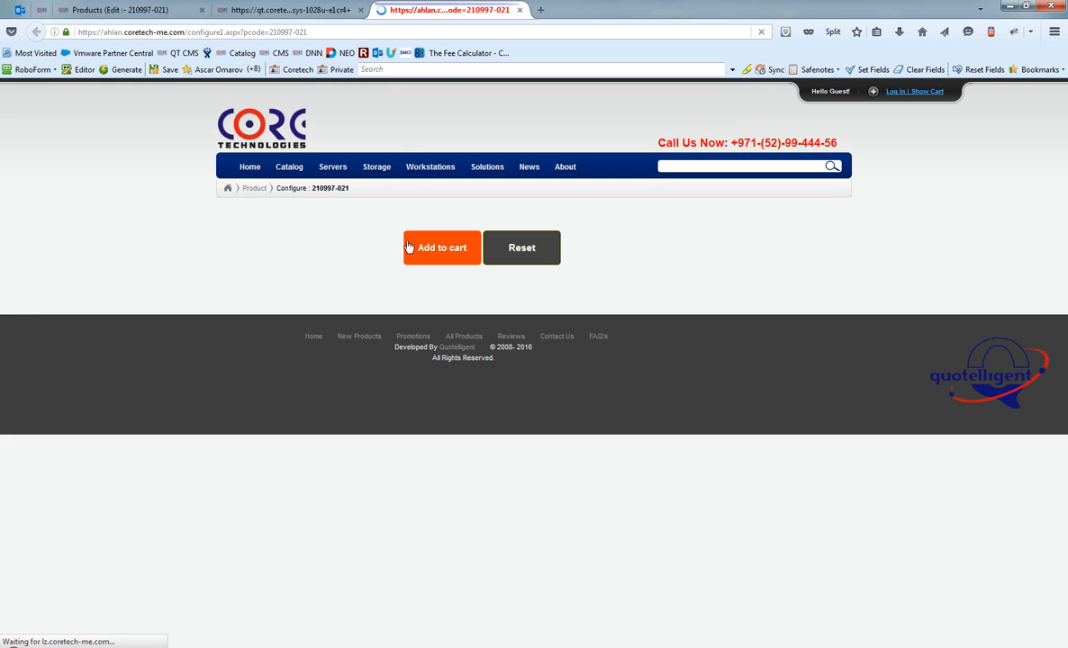
left_click(520, 11)
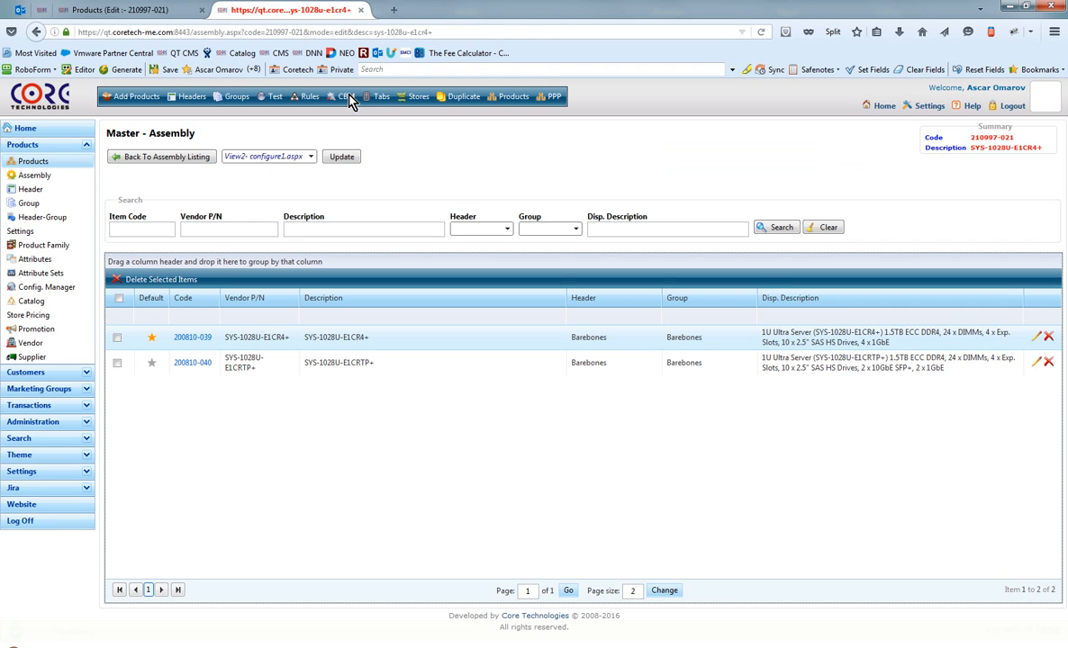
Step: Save the header order of the assembly with its single Barebones header and close the header settings
left_click(191, 99)
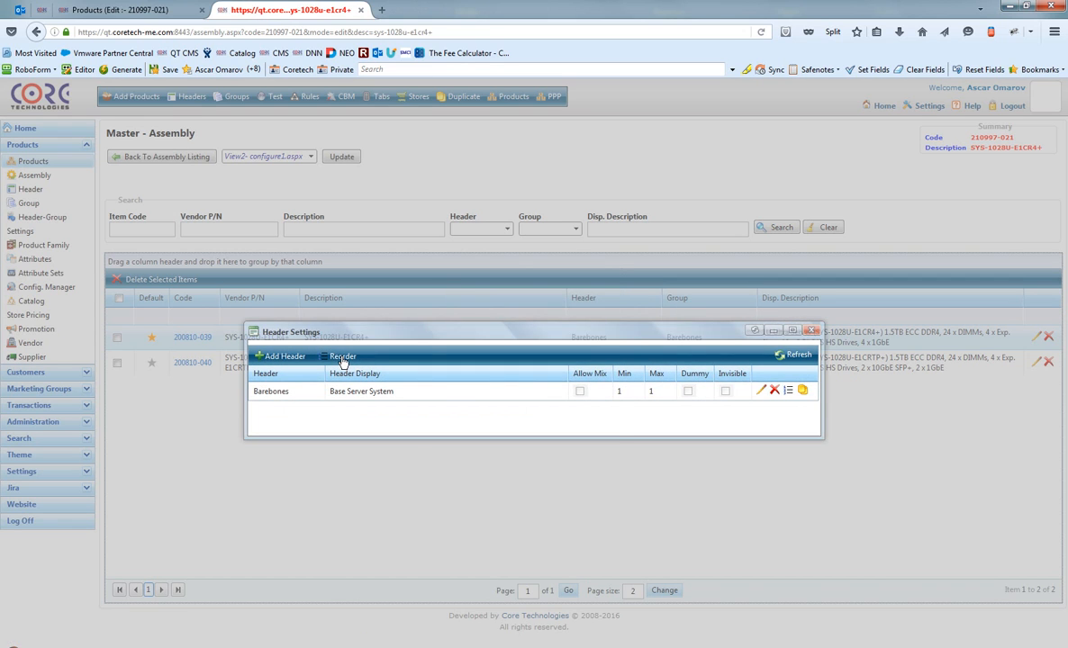
left_click(343, 358)
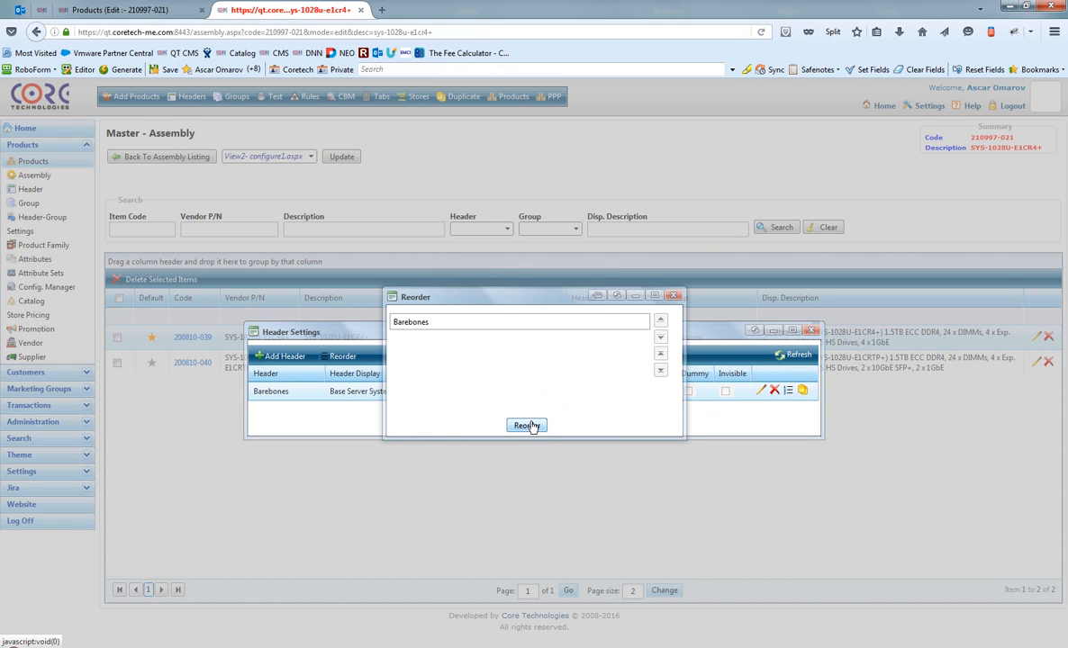
left_click(529, 426)
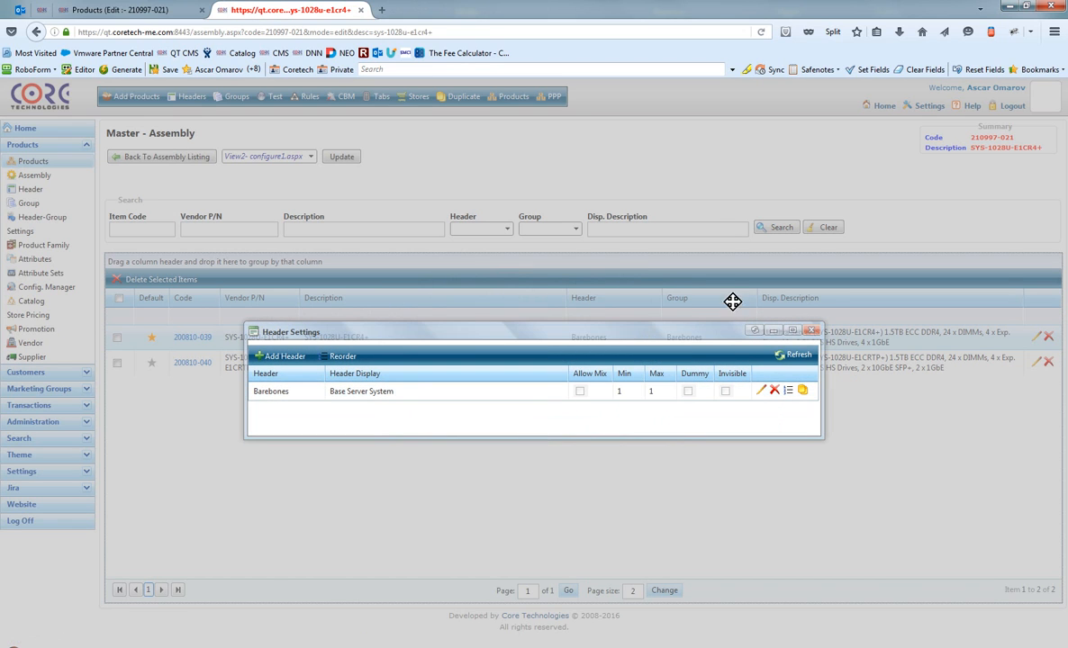
left_click(811, 330)
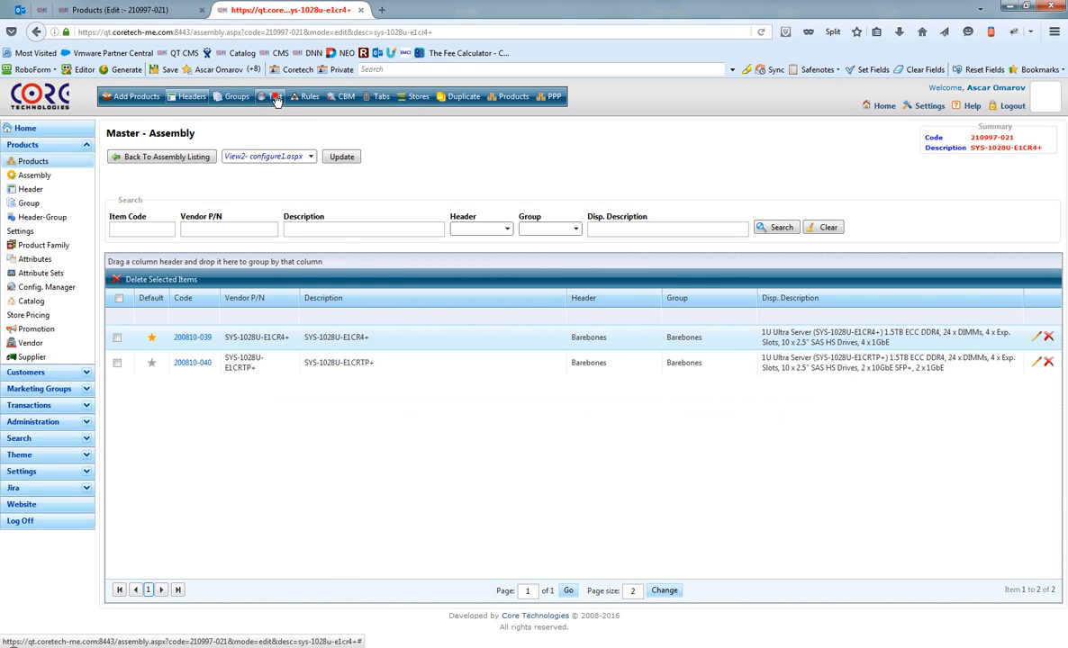
Step: Test the assembly on the storefront, trying both server options under Base Server System, and close the test page
left_click(275, 99)
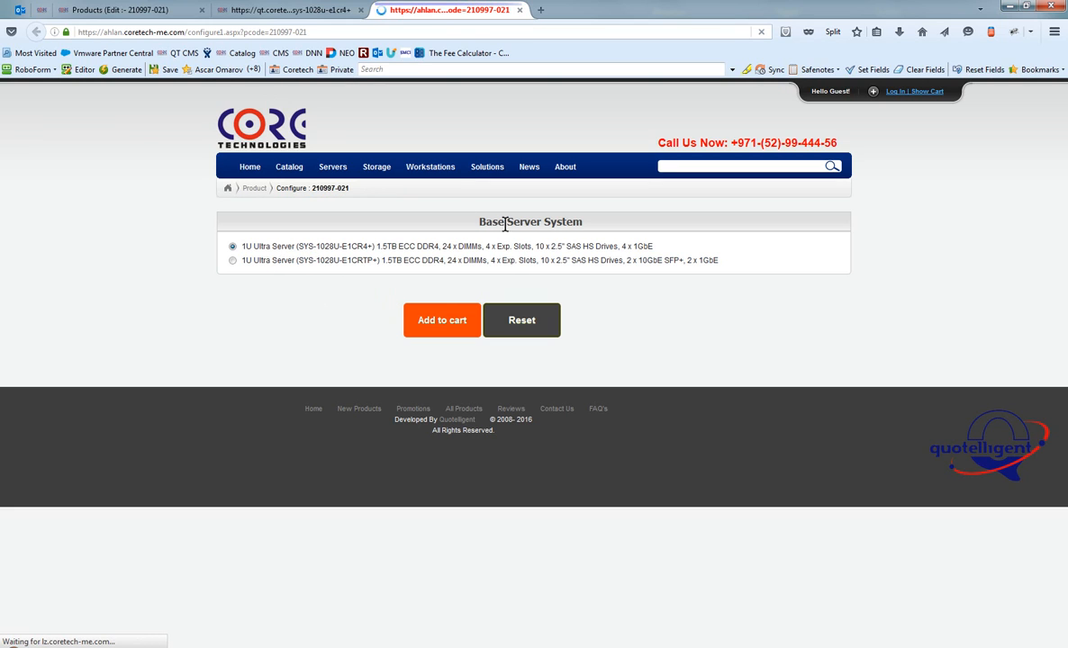
left_click_drag(478, 221, 582, 222)
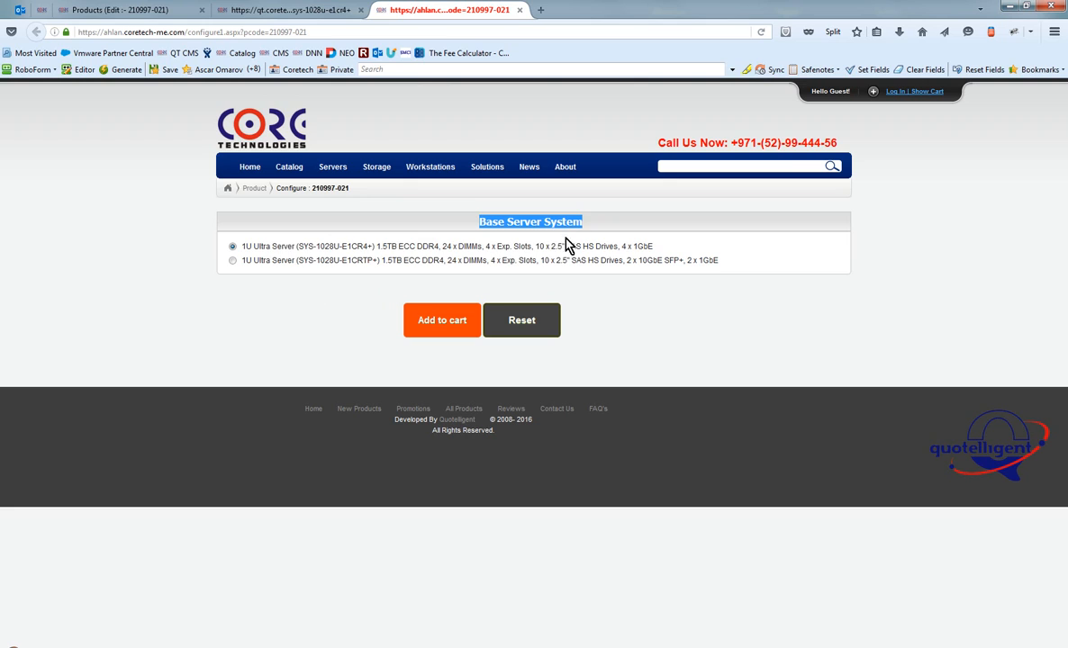
left_click(526, 295)
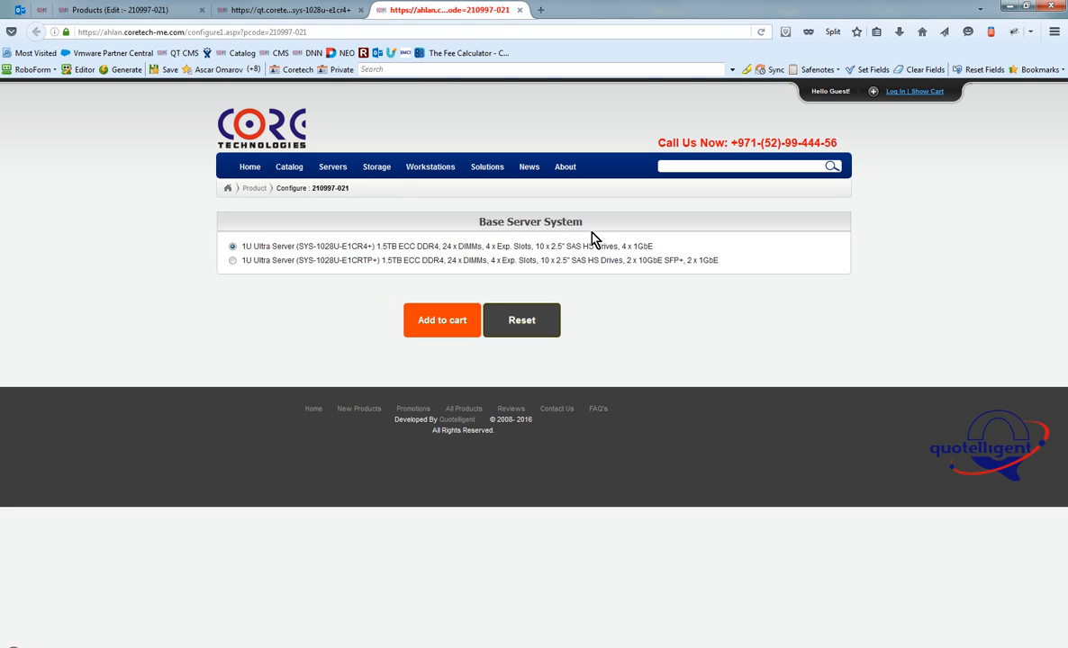
left_click(233, 248)
left_click(233, 260)
left_click(519, 10)
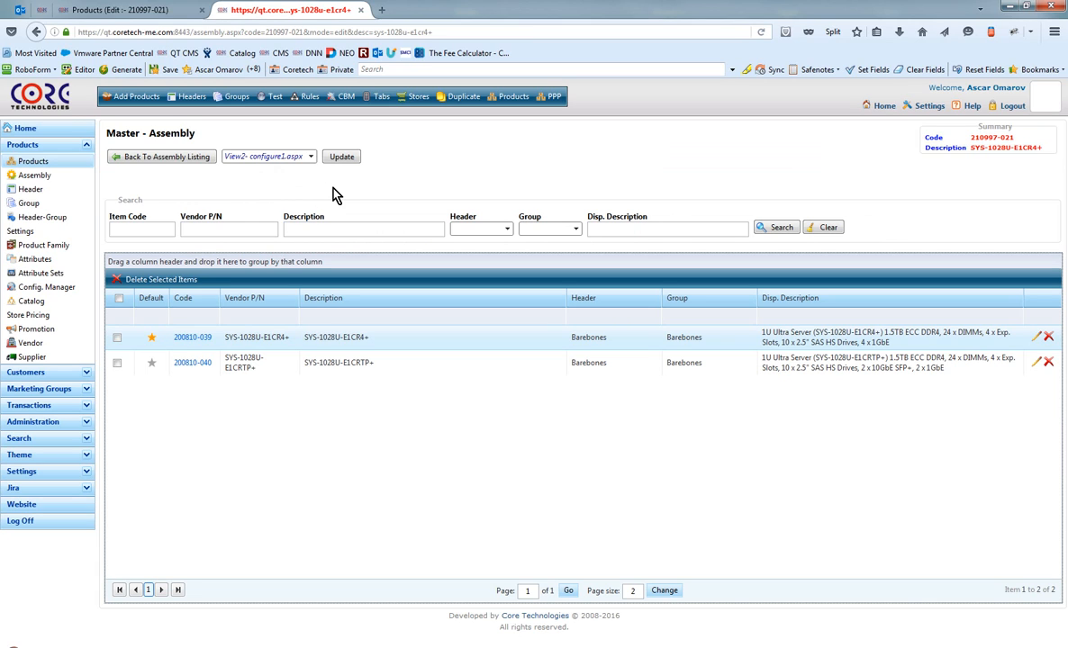
Step: Add the master header Xeon 2600 v3 to the assembly with its fetched master settings and close the header settings
left_click(191, 99)
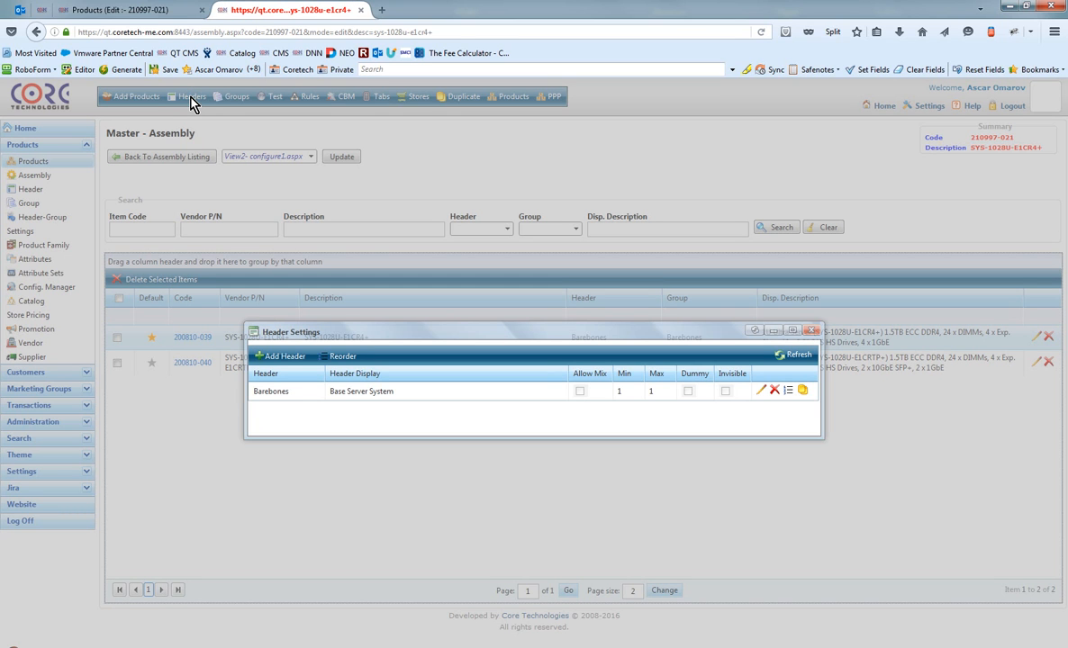
left_click(283, 358)
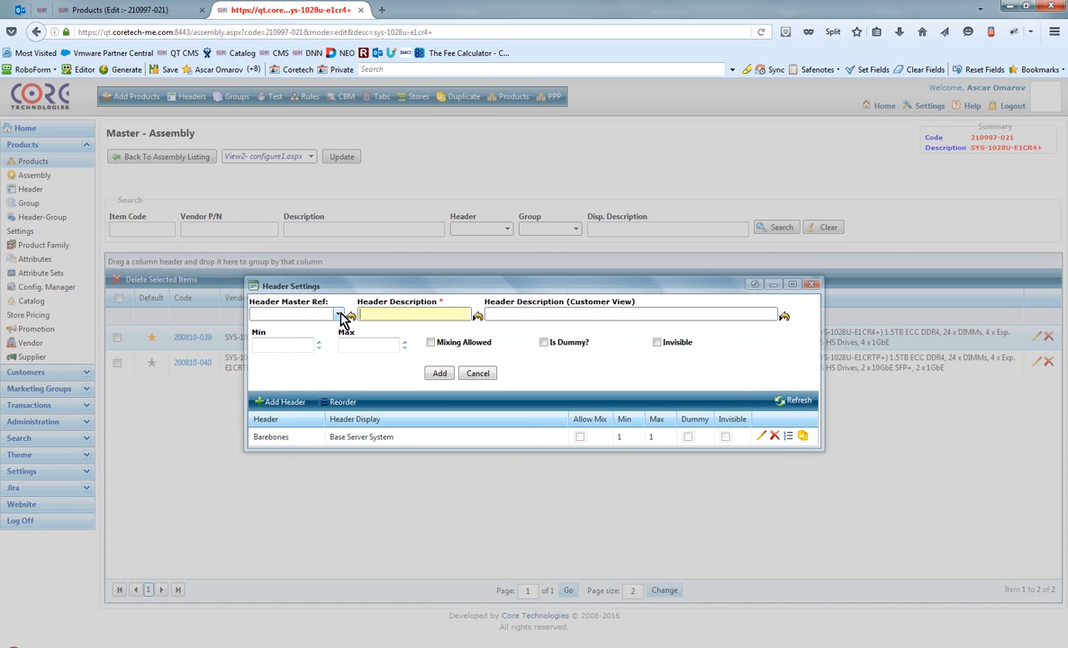
left_click(341, 315)
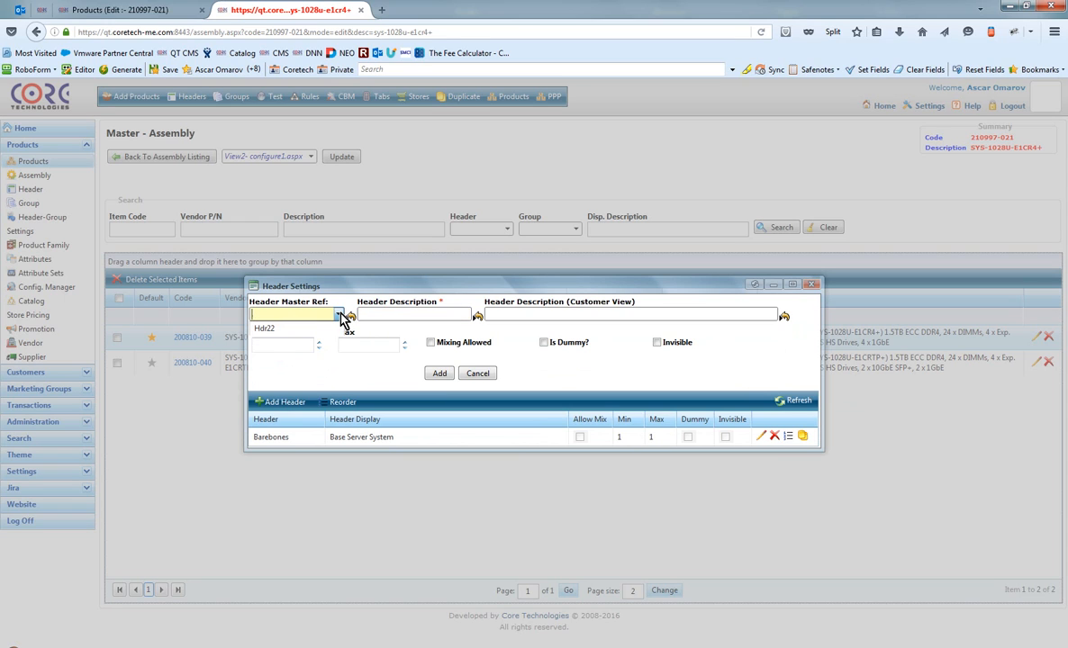
left_click(297, 356)
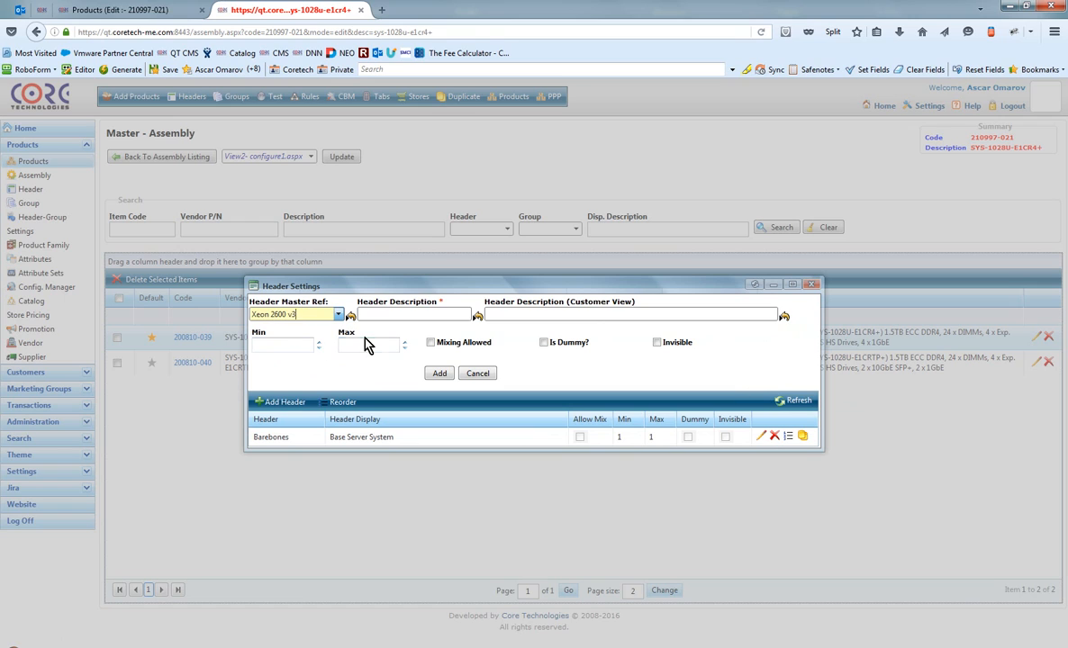
left_click(351, 318)
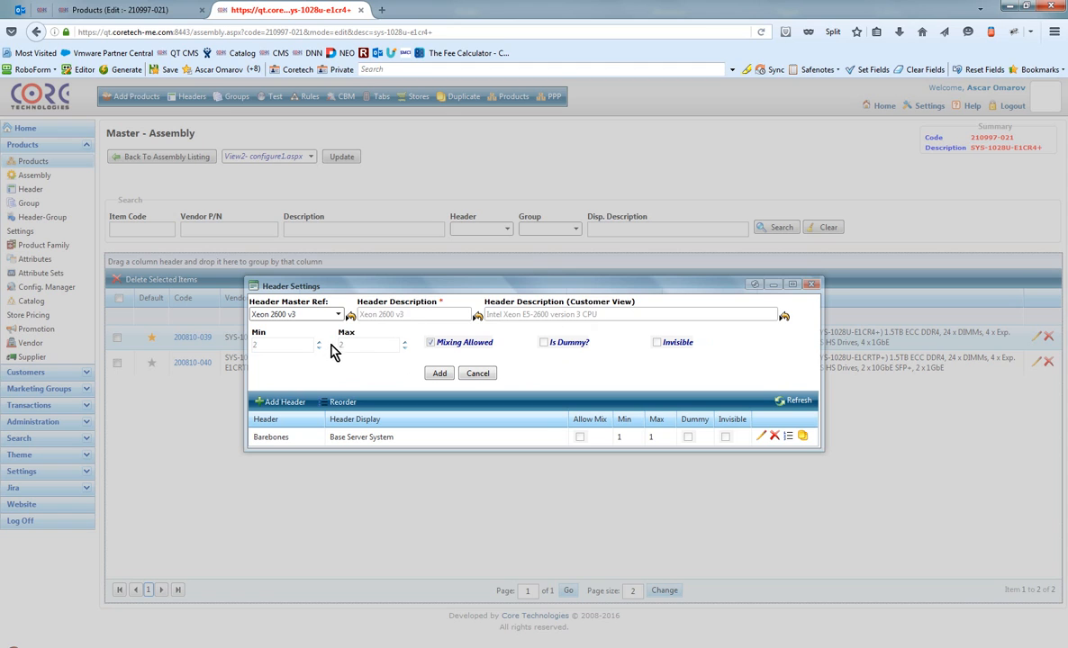
left_click(439, 375)
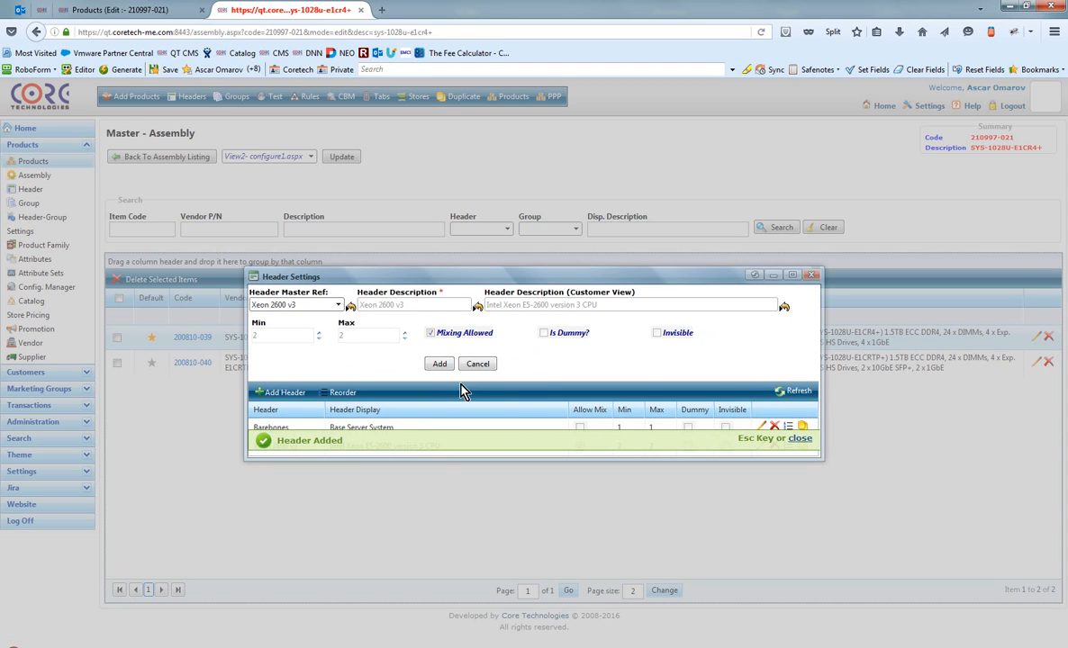
left_click(811, 274)
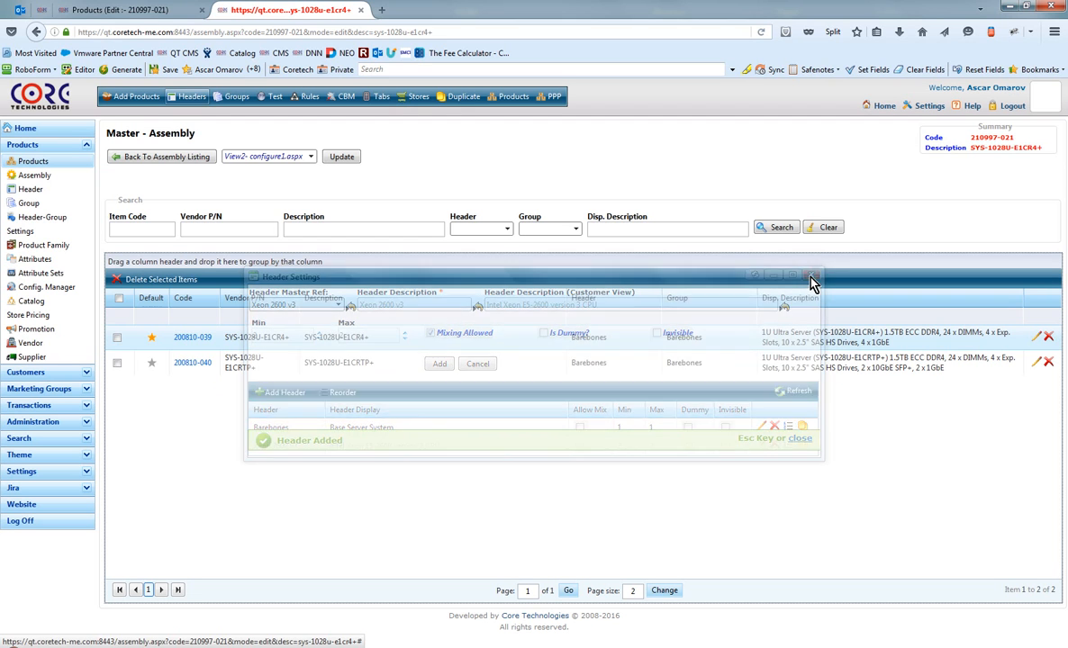
Step: Add the master group Xeone52600v3 to the assembly with its fetched settings, and review the assembly's product list
left_click(235, 97)
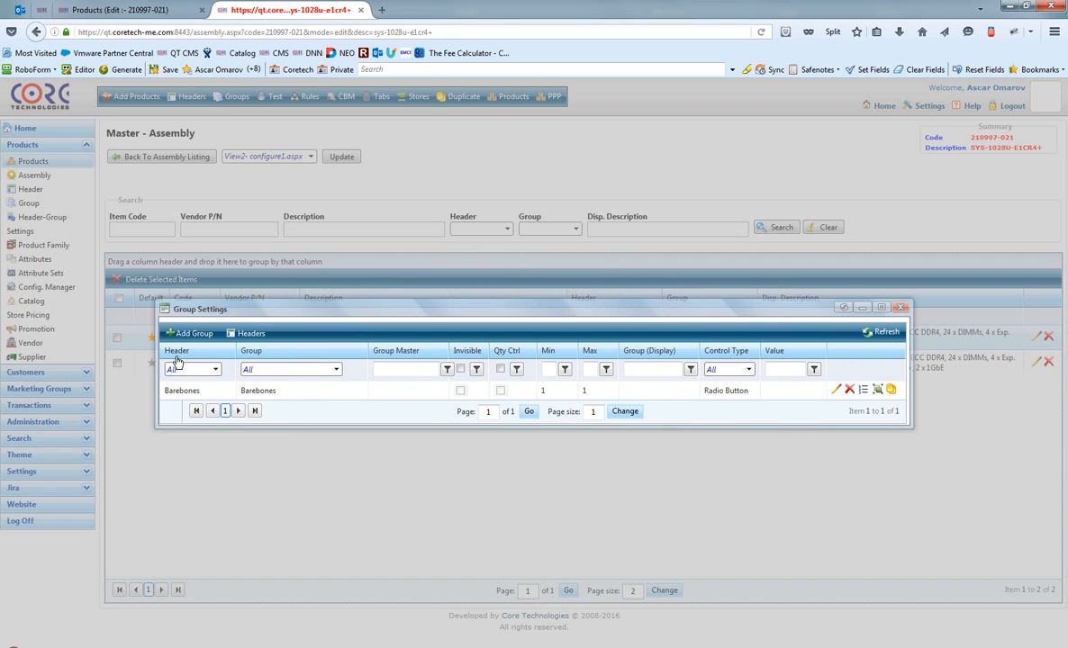
left_click(186, 333)
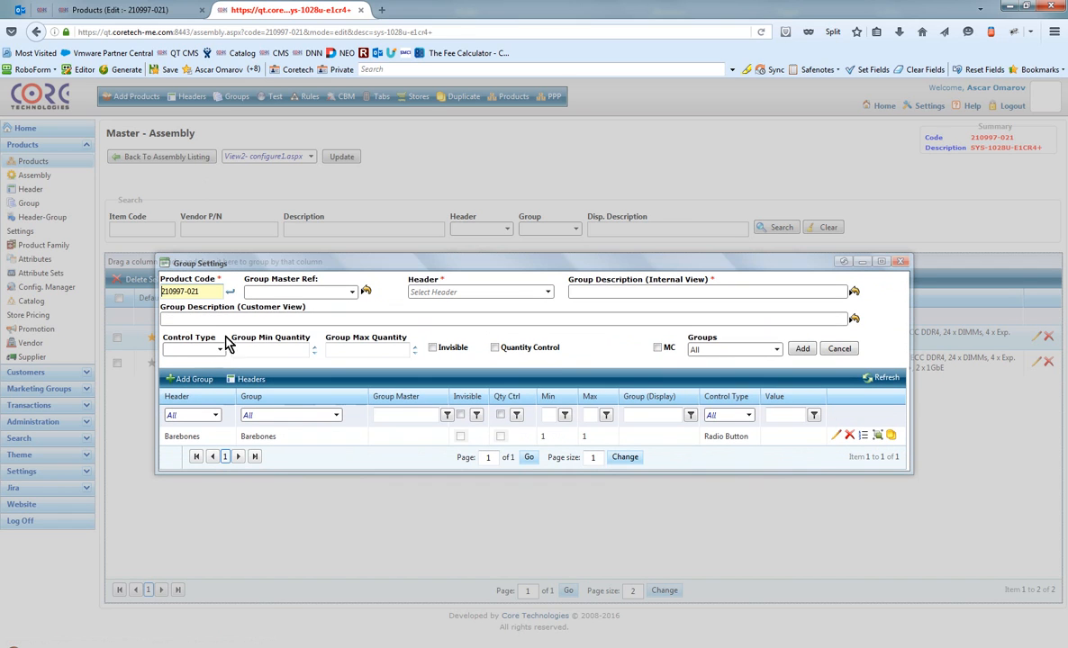
left_click(321, 291)
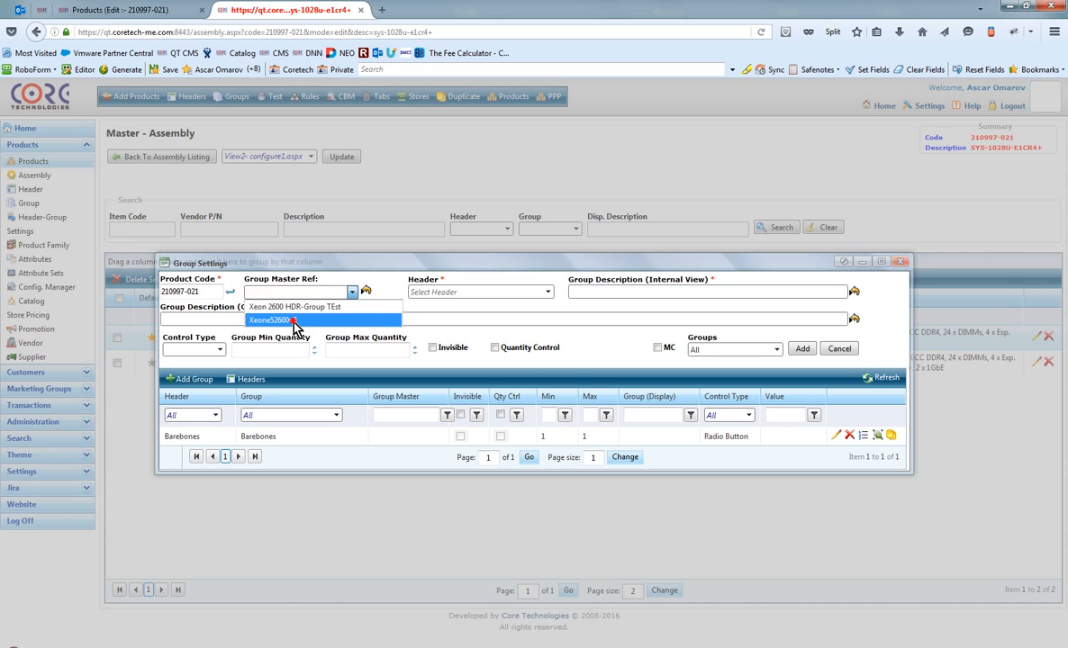
left_click(293, 321)
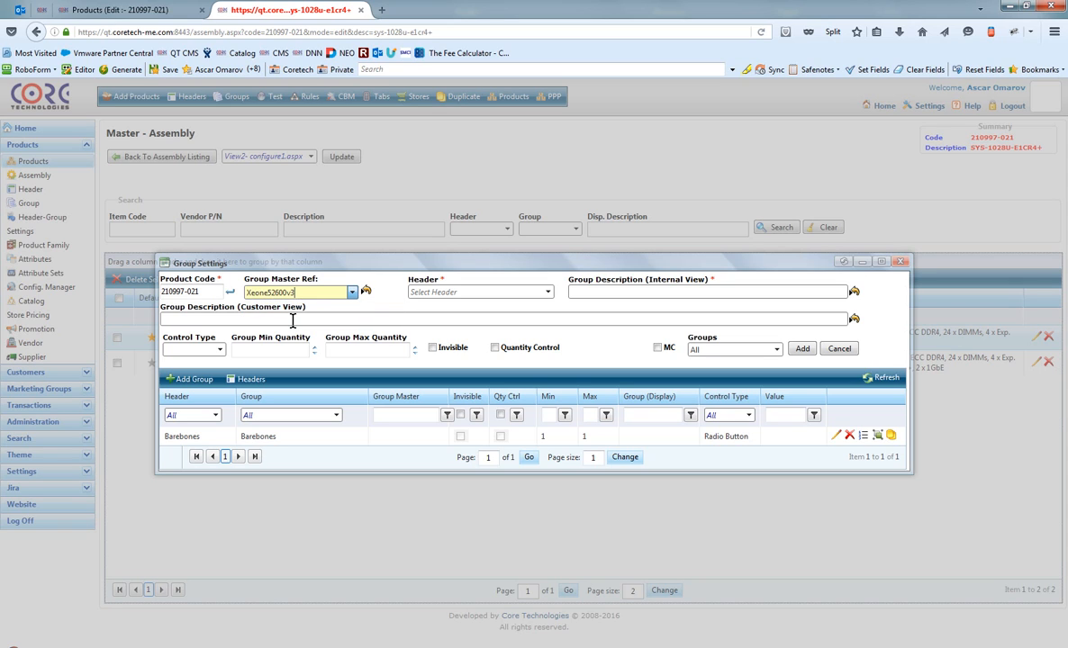
left_click(366, 292)
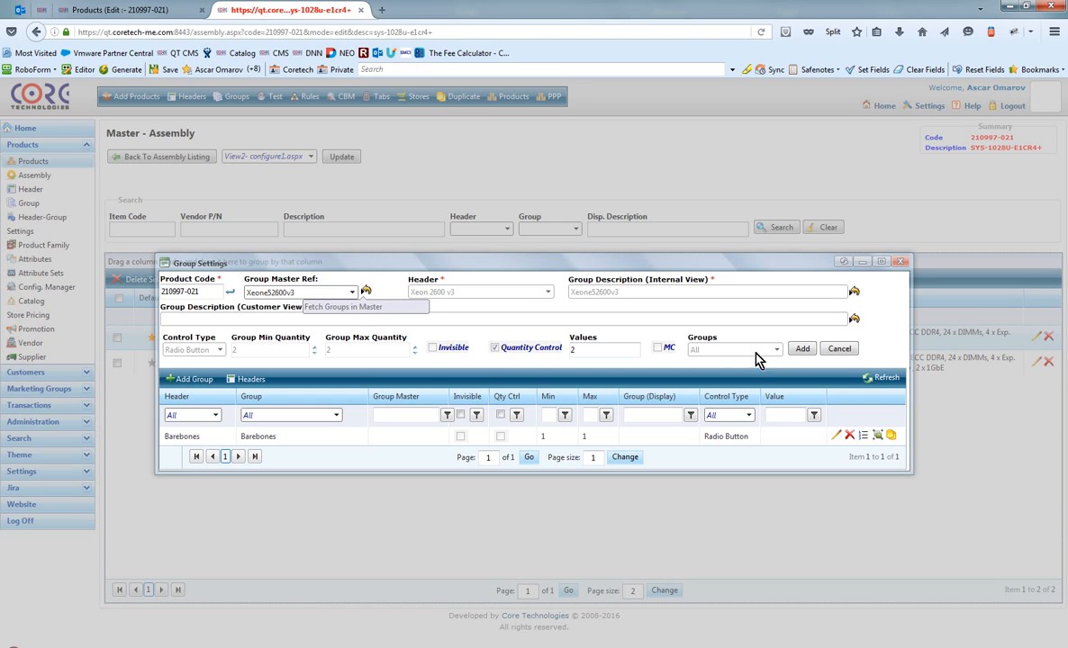
left_click(800, 351)
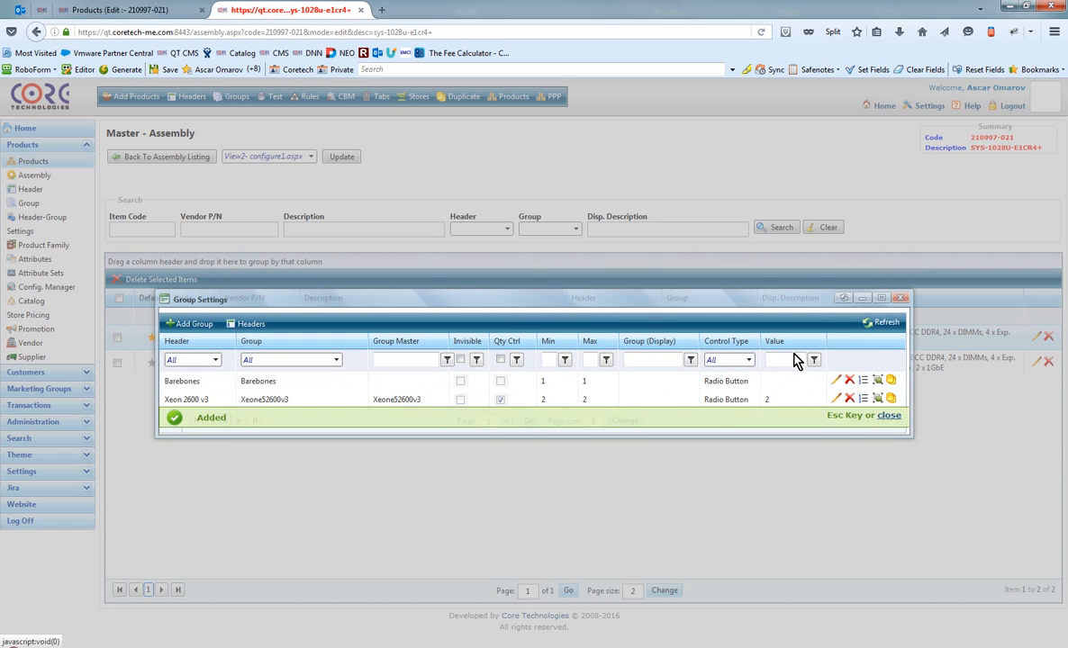
left_click(901, 299)
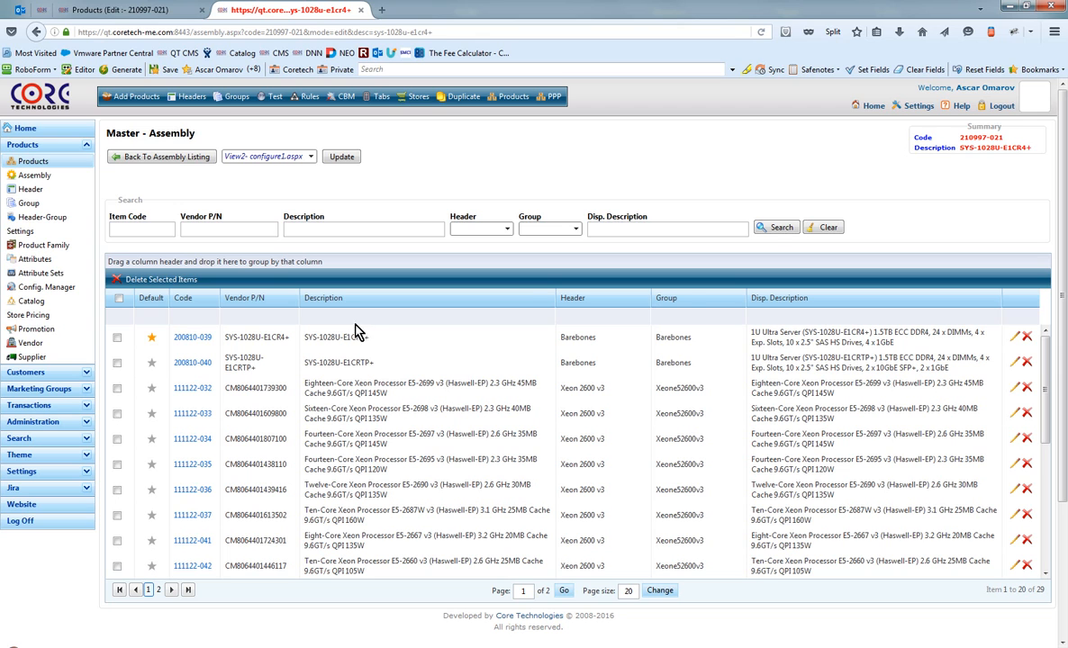
scroll(659, 401, "down", 5)
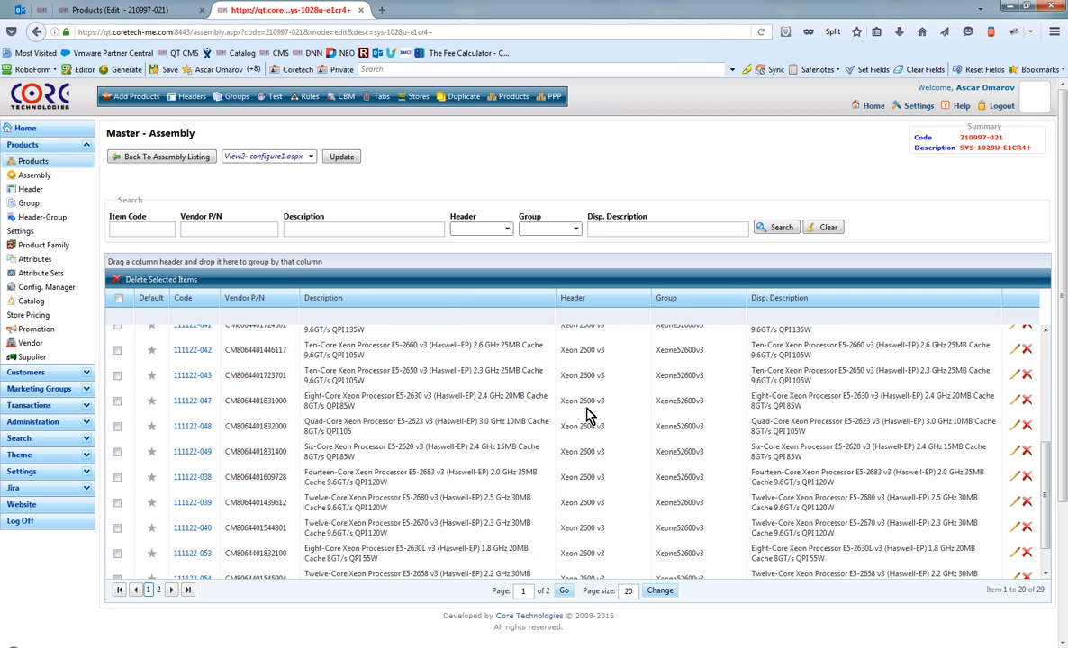
scroll(412, 400, "down", 1)
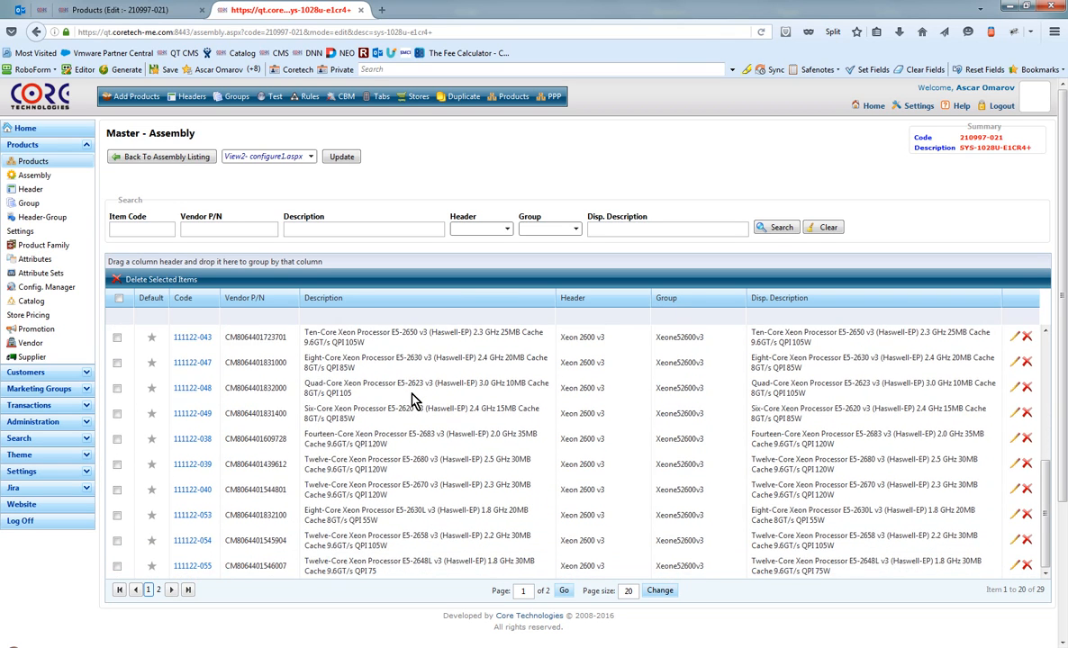
scroll(413, 401, "up", 7)
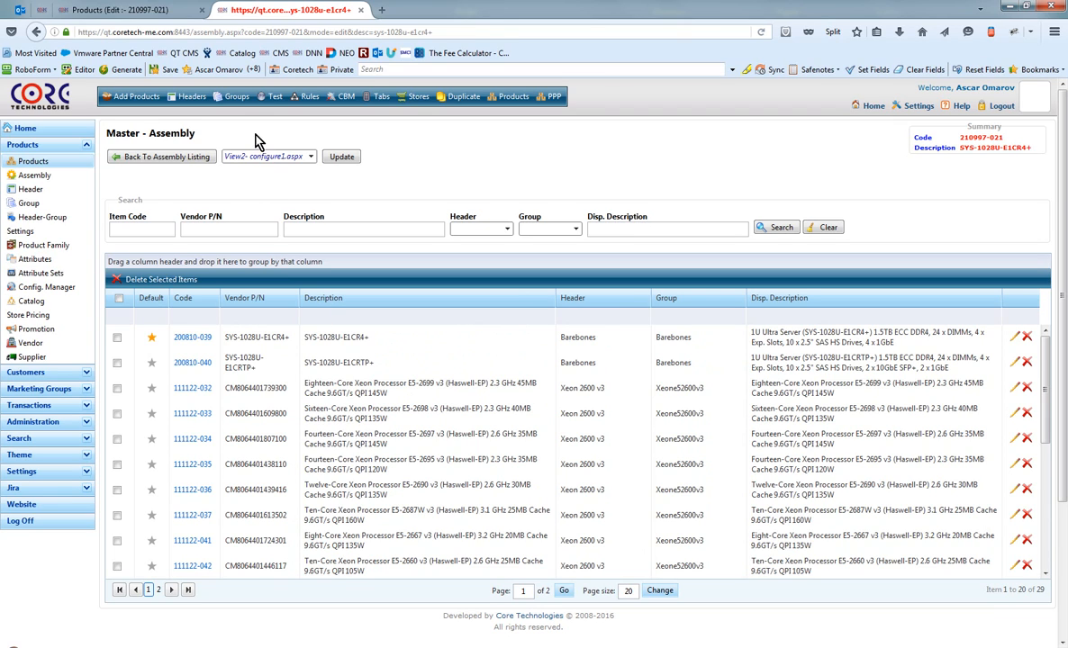
Step: Reorder the assembly's headers so that Barebones comes before Xeon 2600 v3
left_click(189, 96)
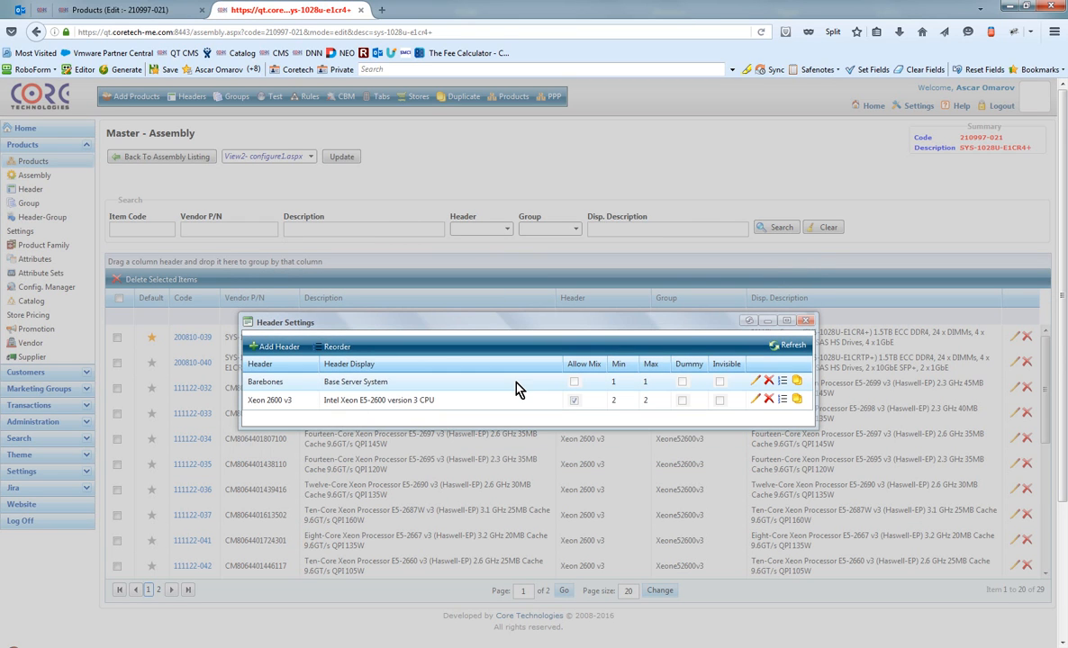
left_click(337, 347)
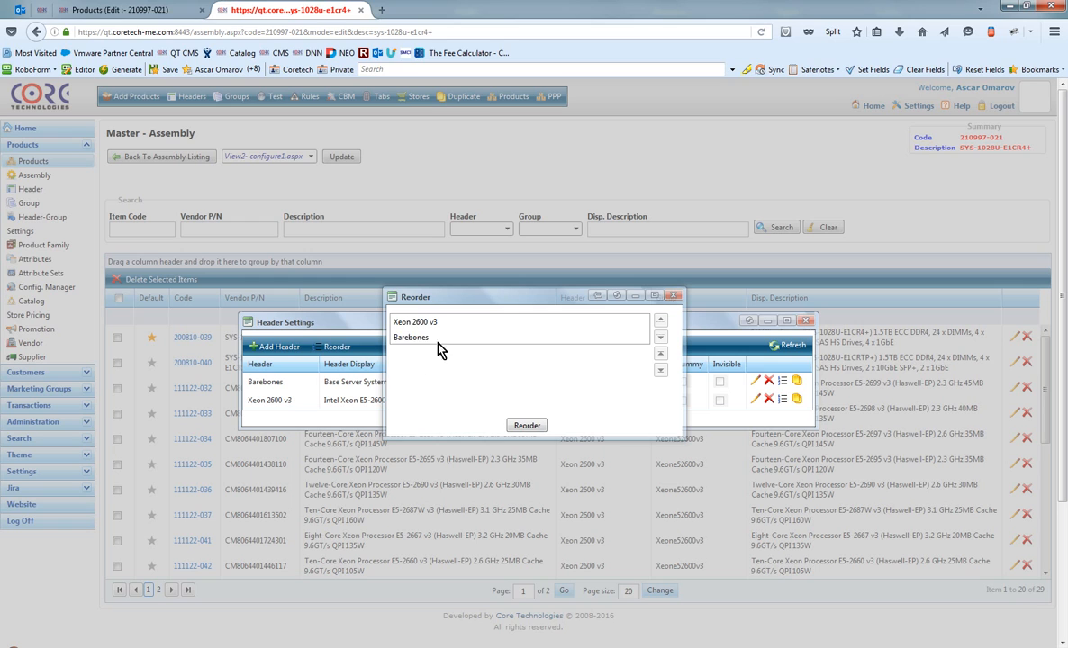
left_click(455, 336)
left_click_drag(455, 337, 459, 324)
left_click(527, 425)
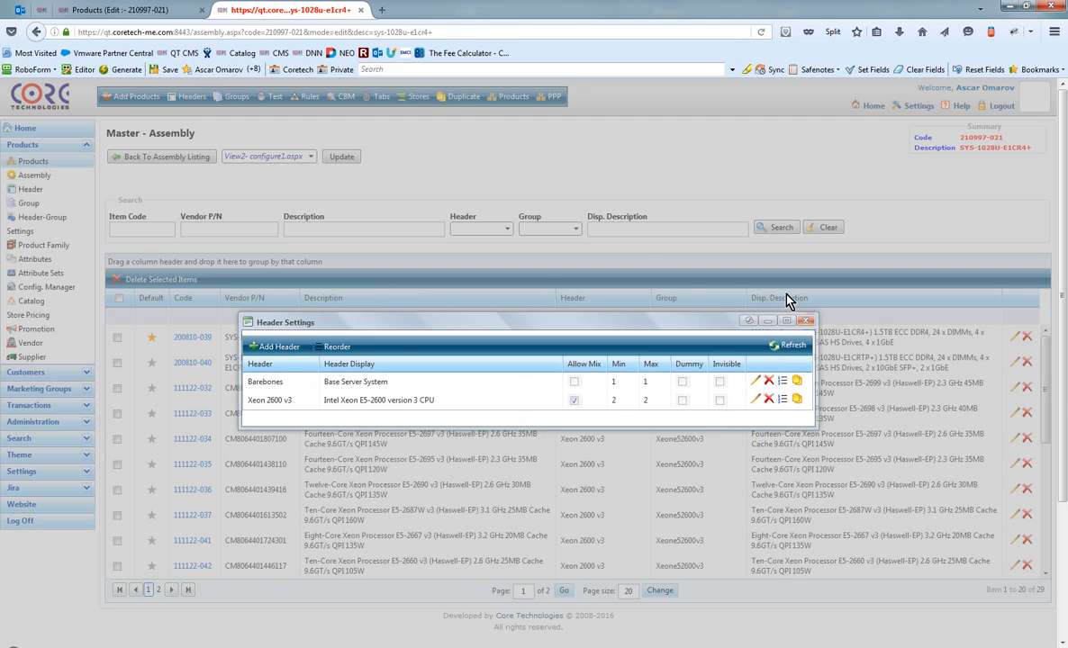
left_click(806, 320)
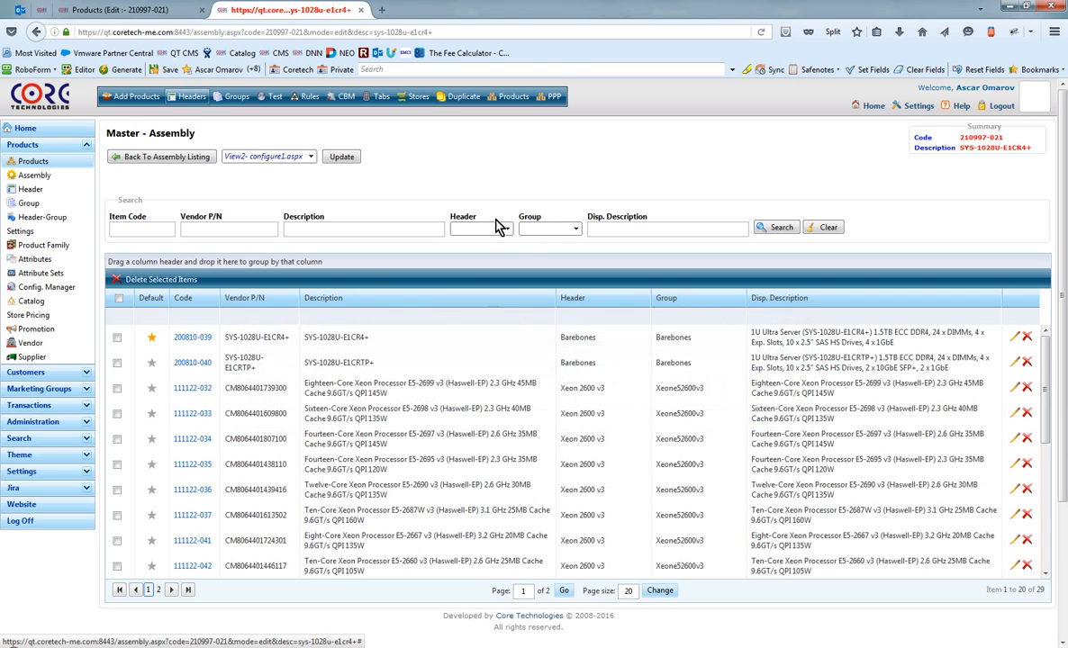
Step: Open the assembly's storefront test page and examine the Base Server System and Intel Xeon E5-2600 version 3 CPU sections
left_click(277, 100)
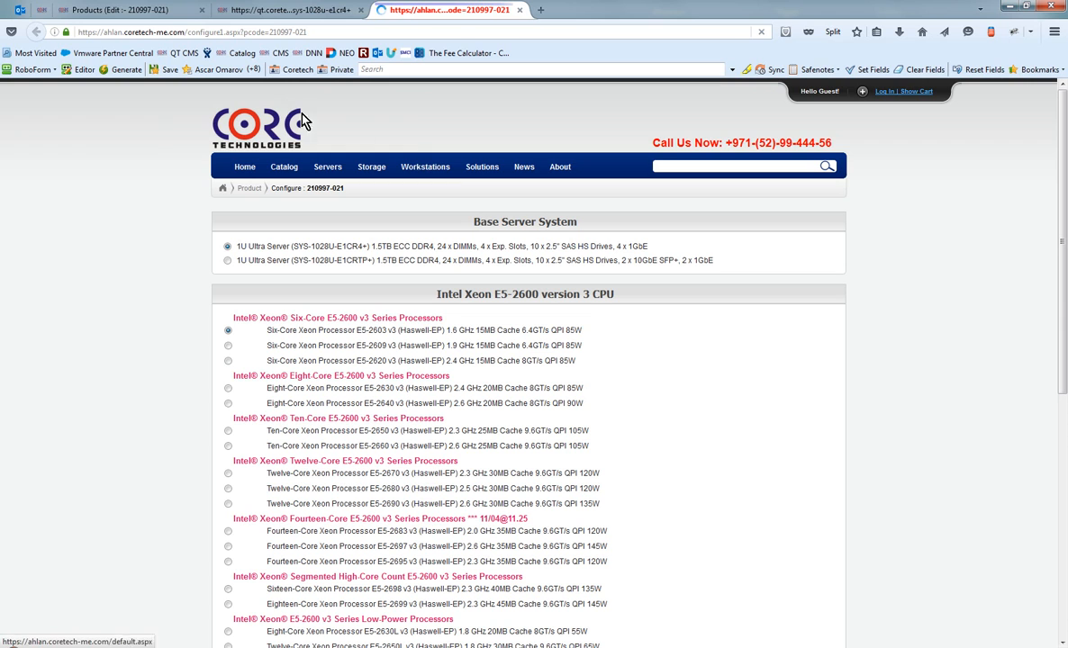
mouse_move(450, 171)
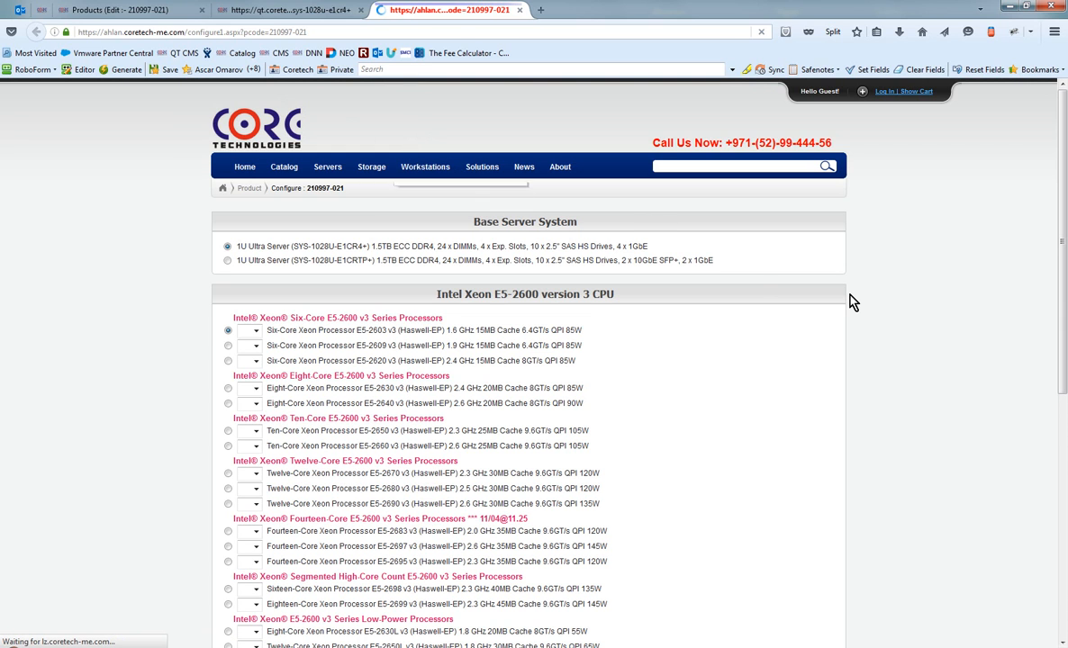
scroll(846, 300, "down", 5)
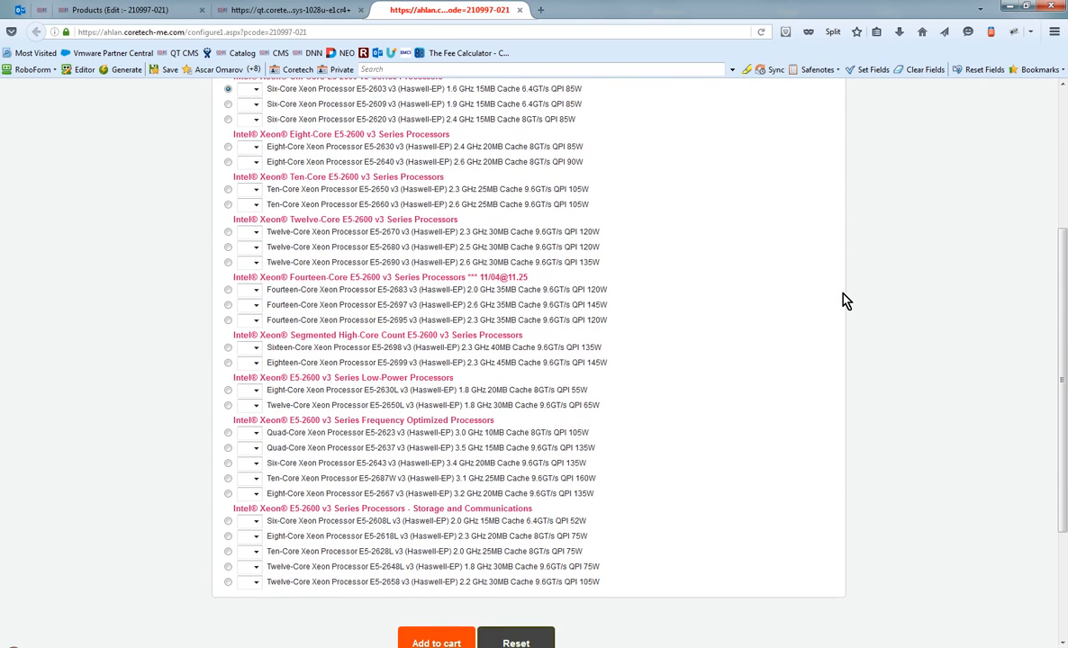
scroll(847, 300, "up", 4)
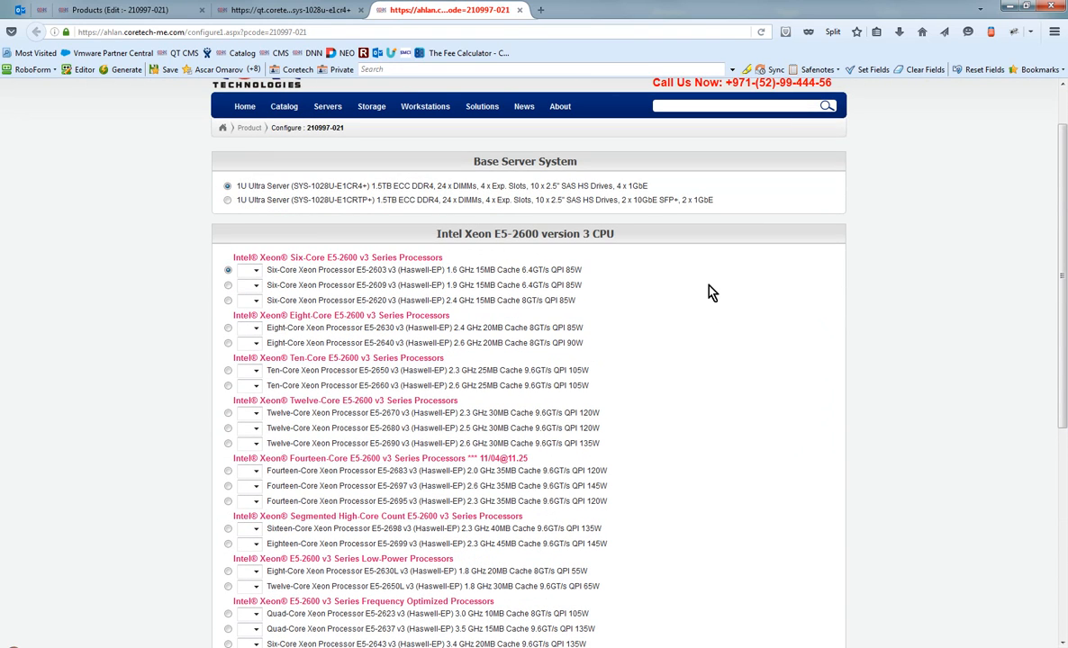
scroll(708, 287, "down", 3)
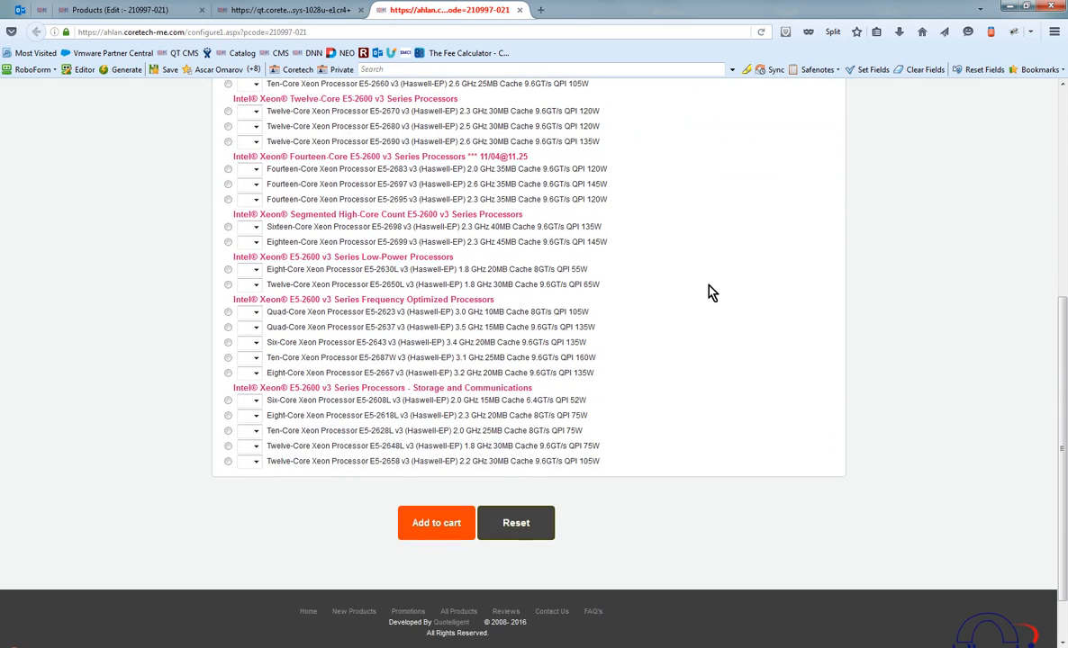
scroll(711, 293, "up", 4)
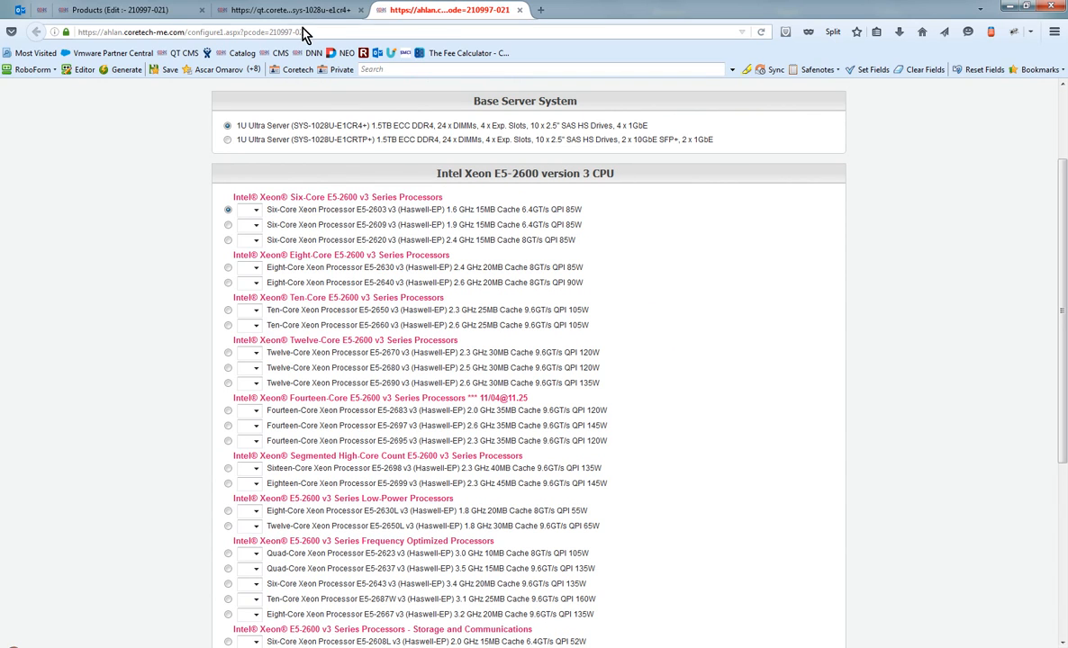
Step: Show the second page of the assembly's product list, and try quantity 2 for the Six-Core E5-2603 v3 on the storefront test page
left_click(271, 11)
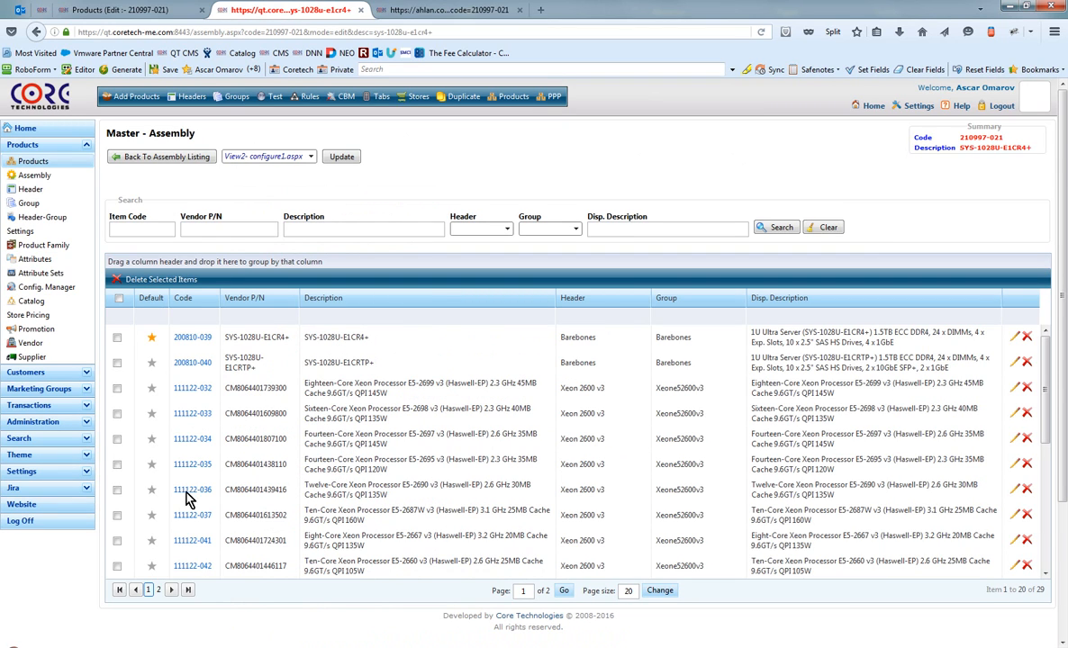
left_click(158, 591)
left_click(465, 10)
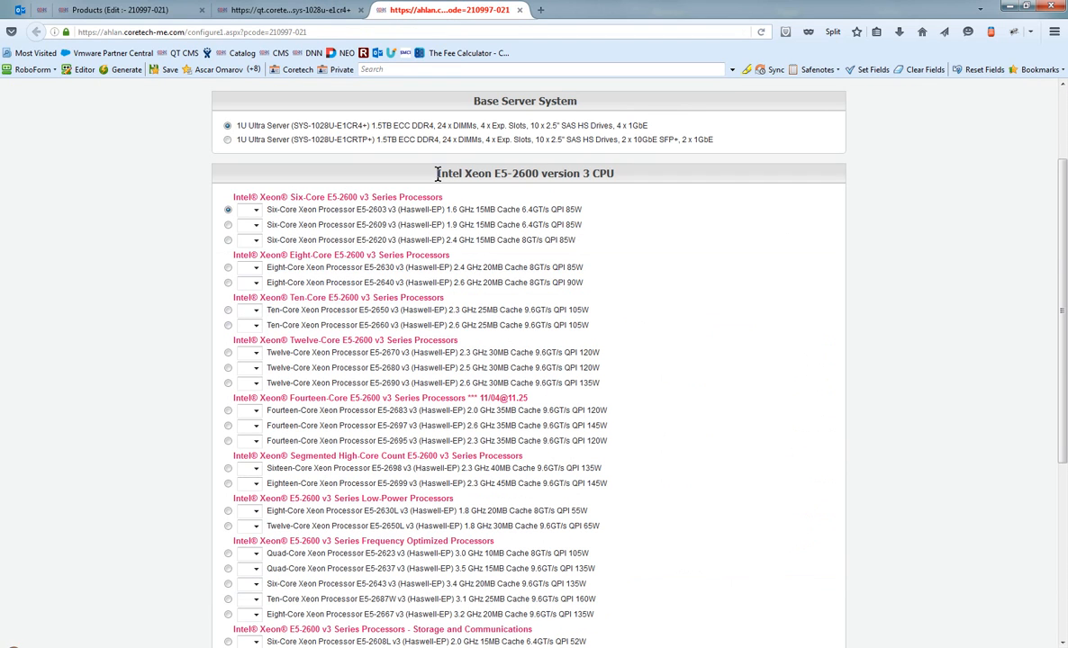
left_click(248, 216)
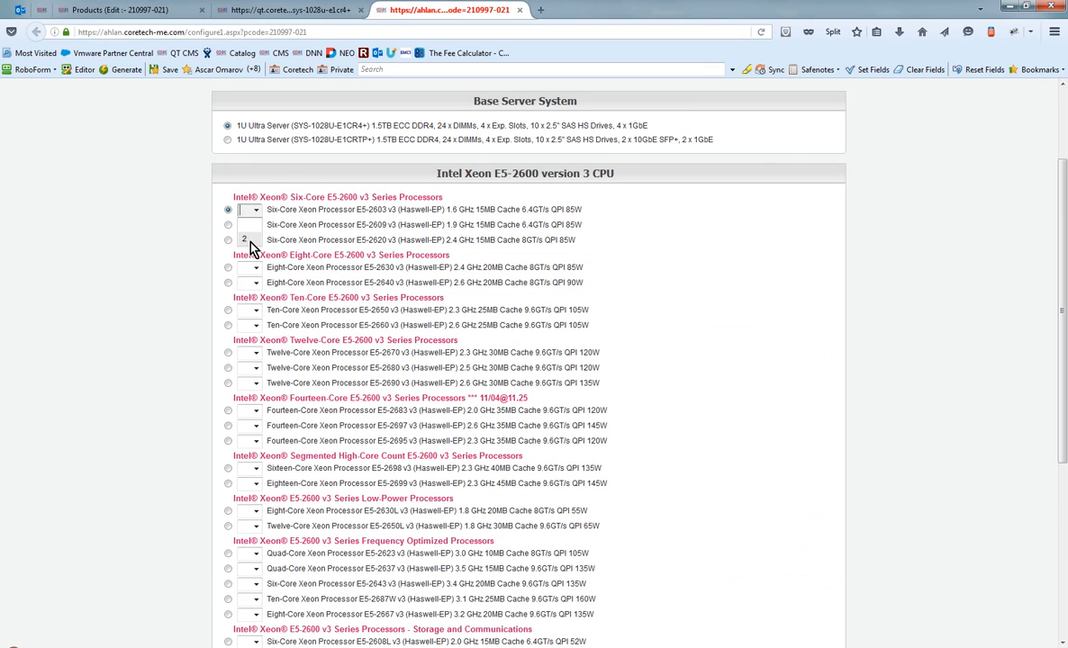
left_click(250, 242)
Step: Set the default quantity of the Six-Core Xeon E5-2603 v3 in the assembly to 2 and save the item
left_click(280, 15)
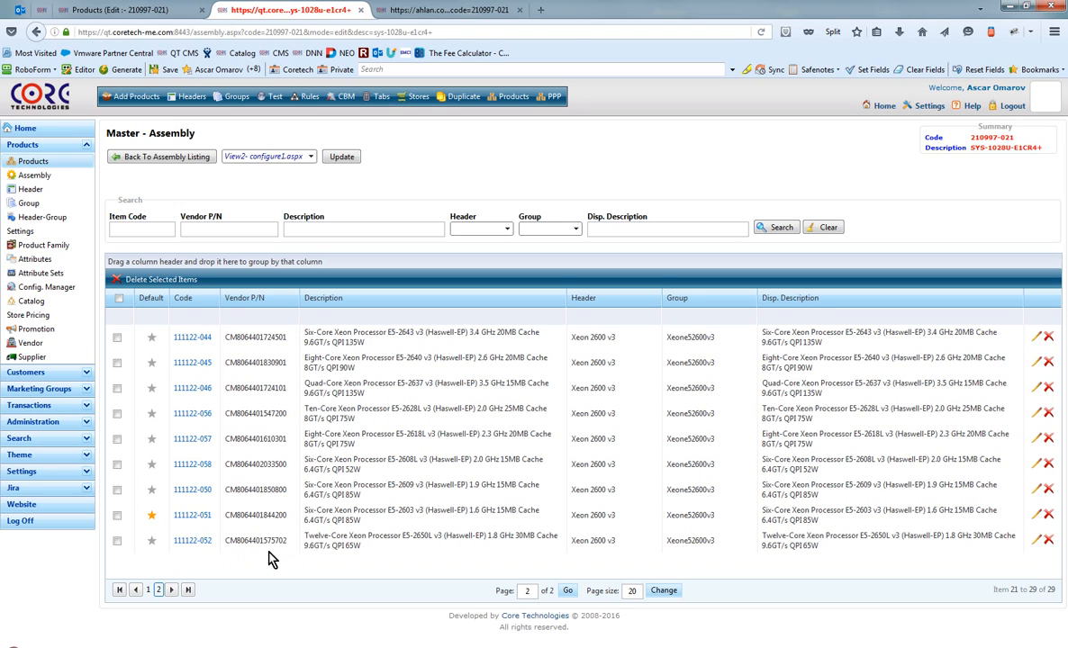
left_click(363, 521)
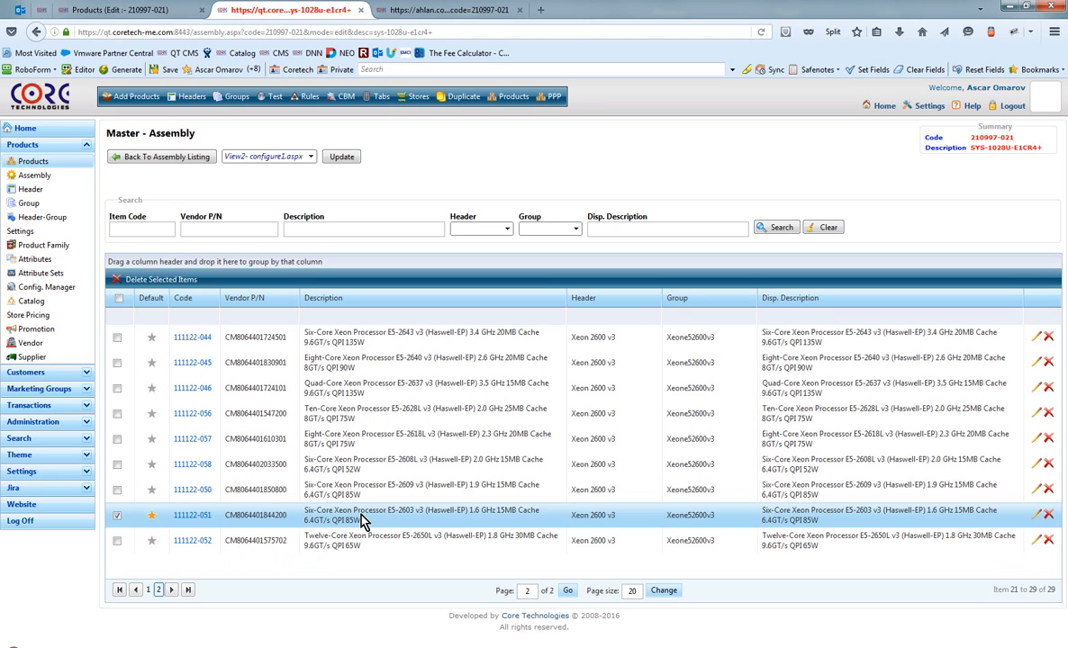
double_click(362, 516)
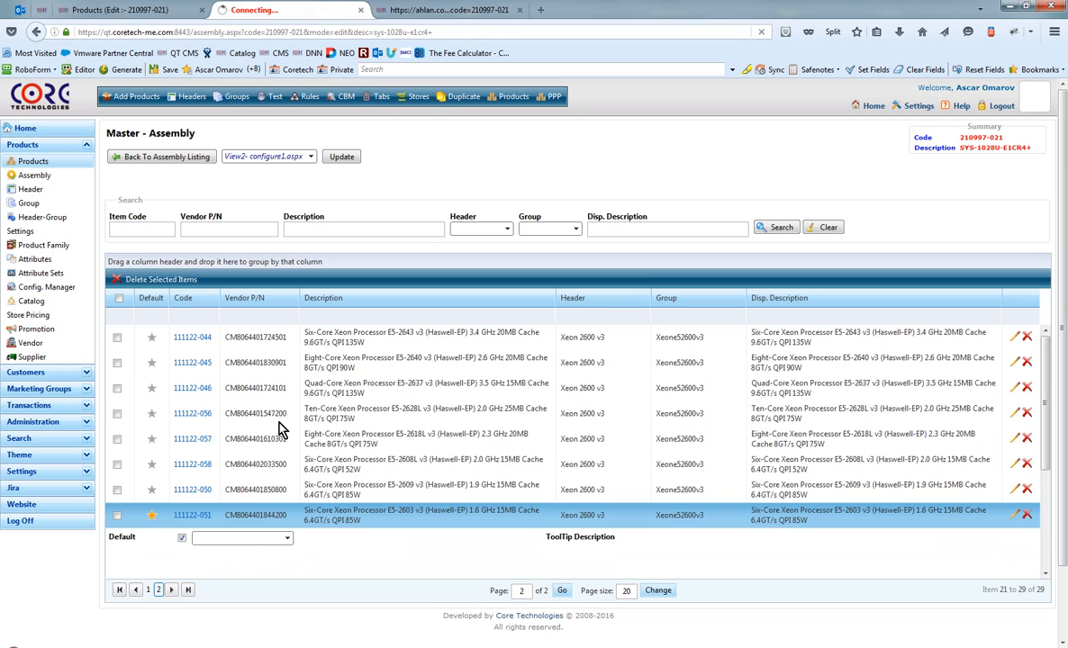
left_click(239, 539)
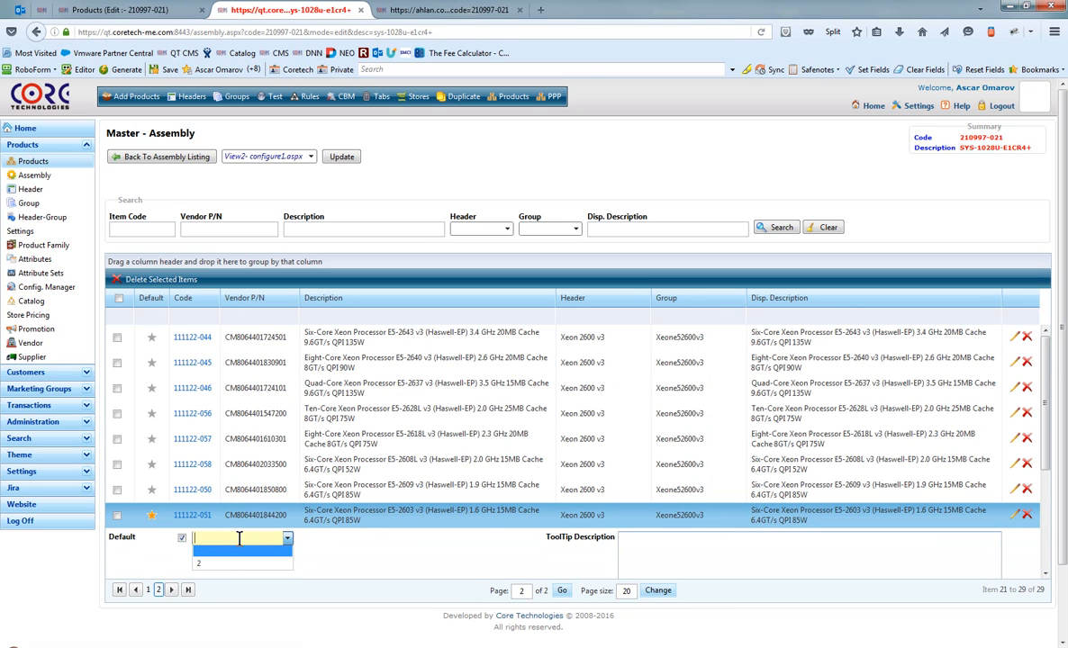
left_click(225, 564)
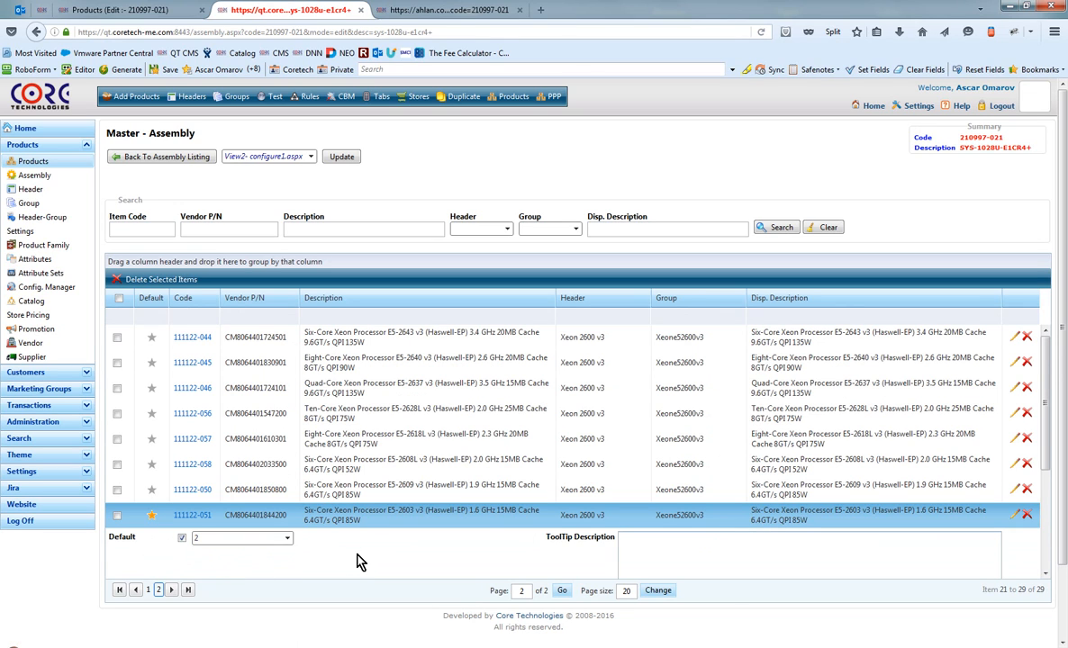
scroll(358, 563, "down", 3)
left_click(479, 543)
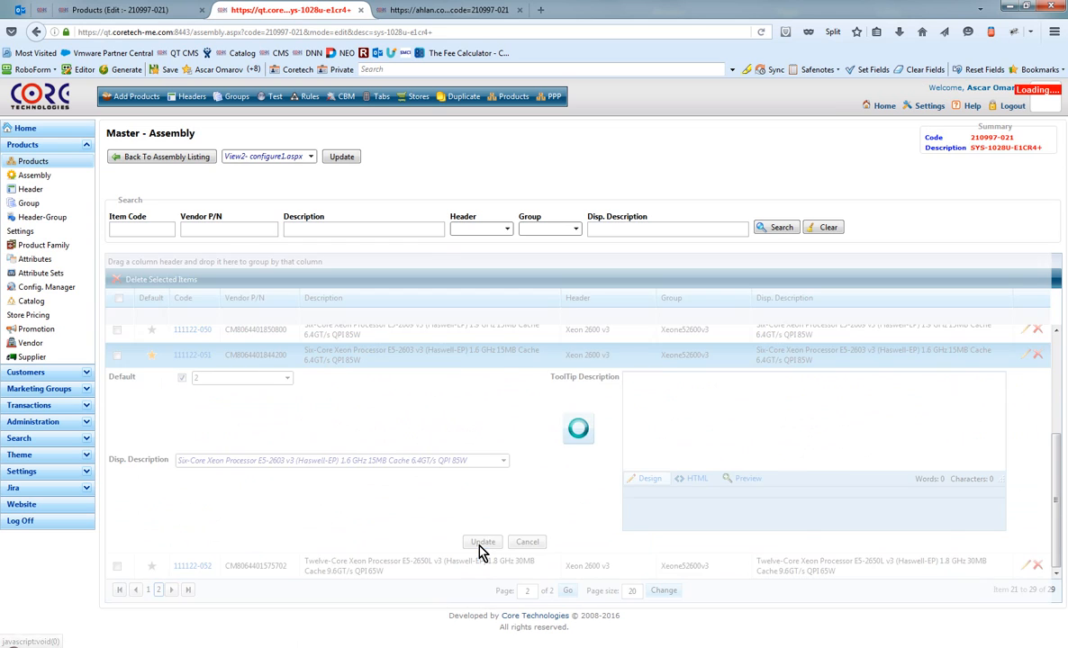
Step: Reload the storefront test page and check the Six-Core E5-2603 v3 default quantity, its quantity options and the full processor list
left_click(446, 11)
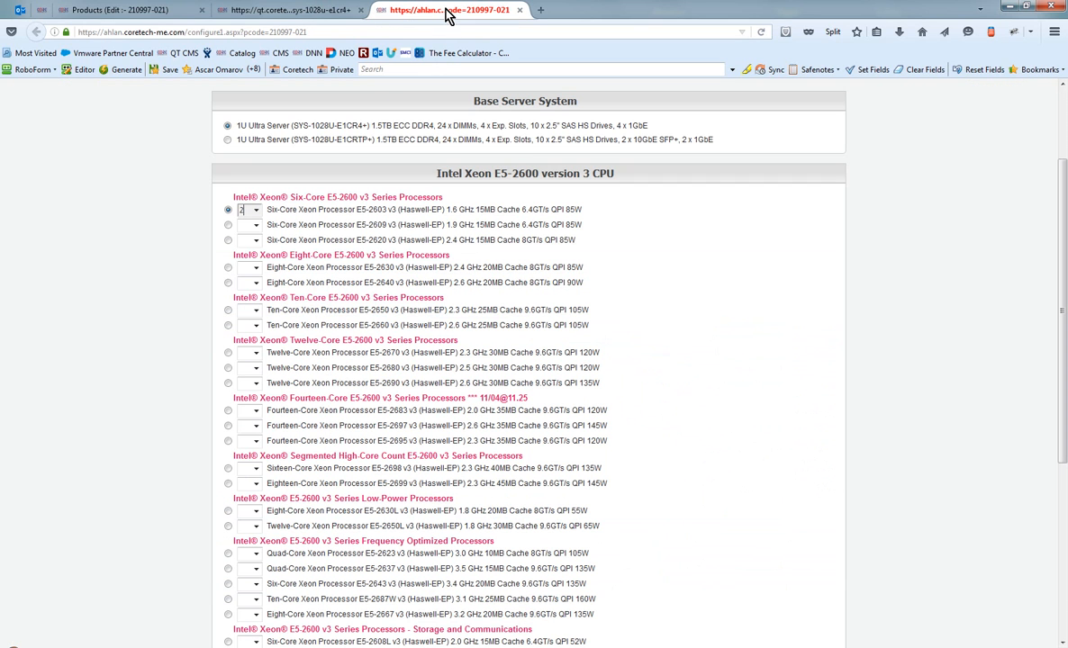
key("F5")
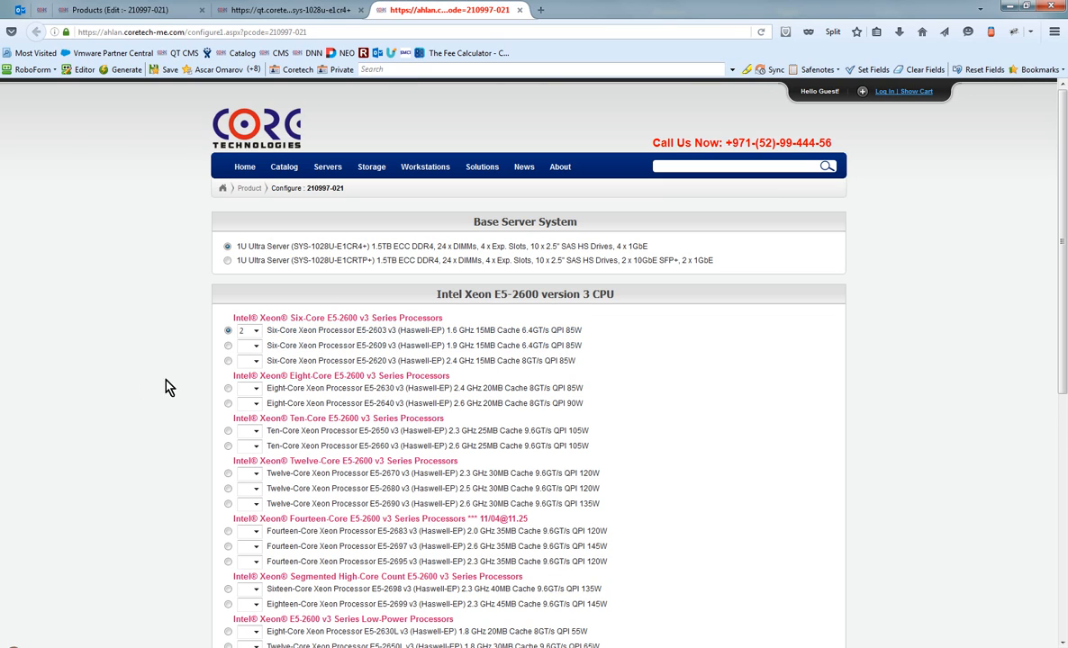
left_click(247, 335)
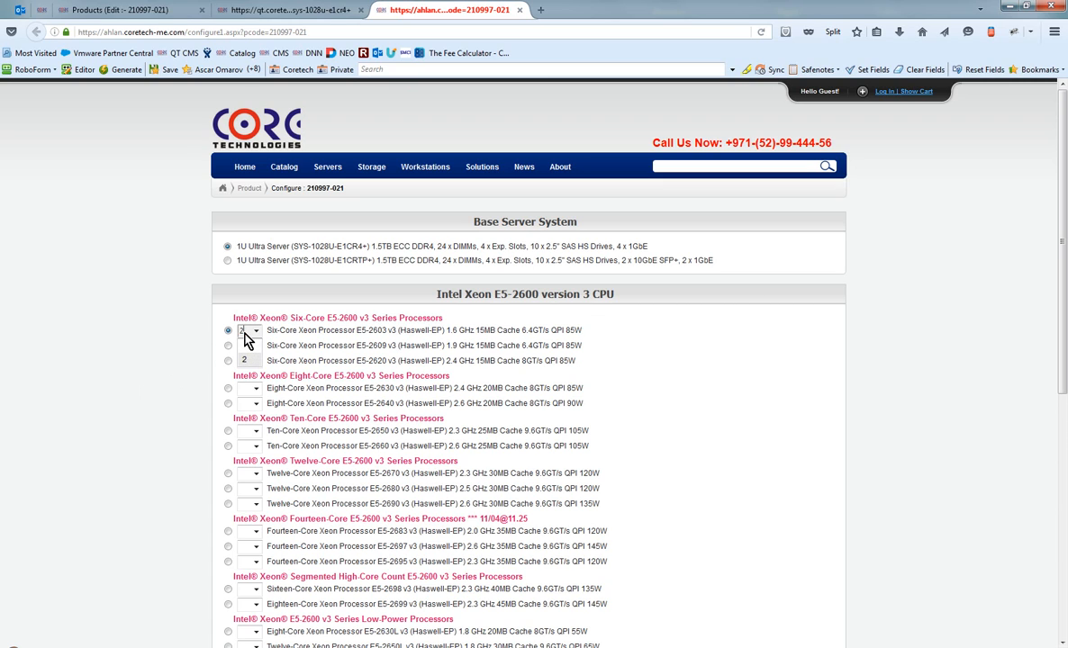
left_click(240, 361)
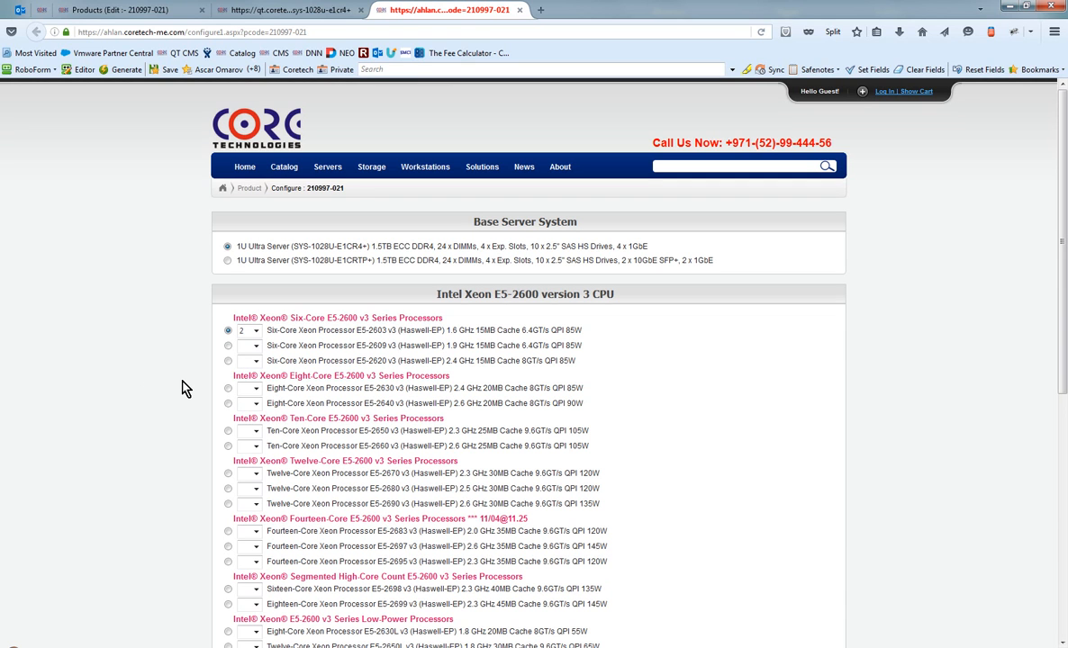
scroll(183, 389, "down", 5)
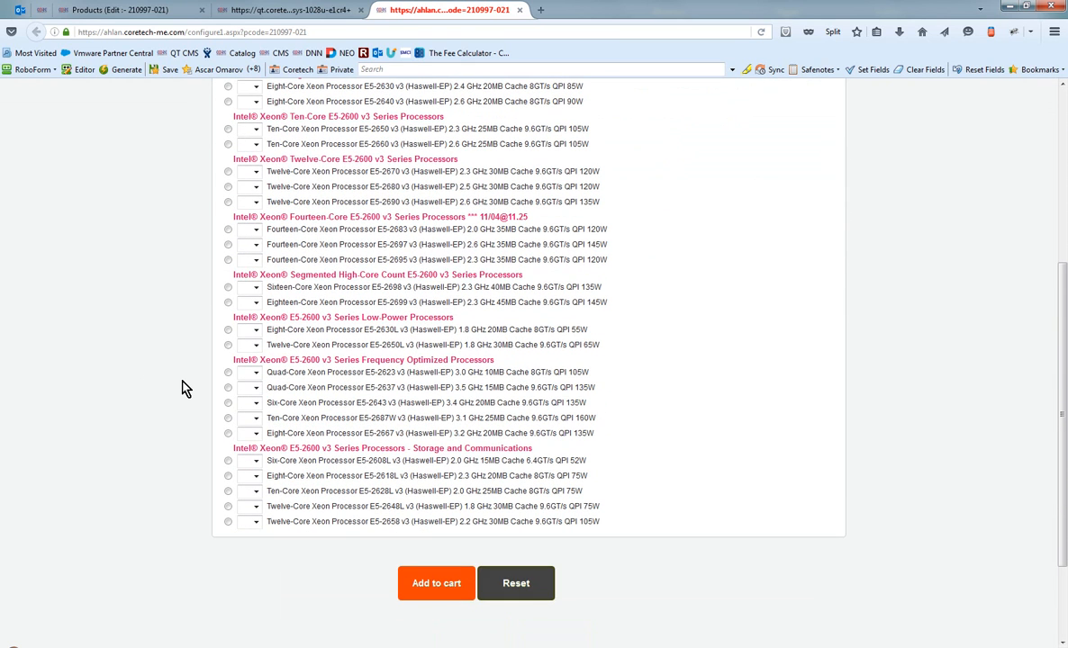
scroll(182, 388, "up", 5)
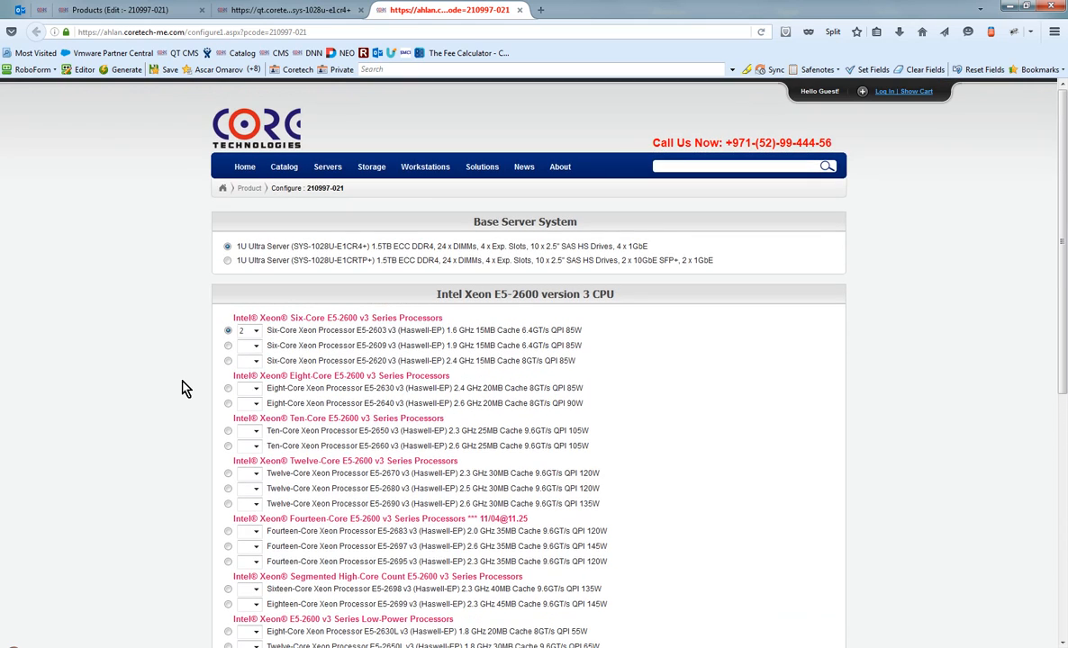